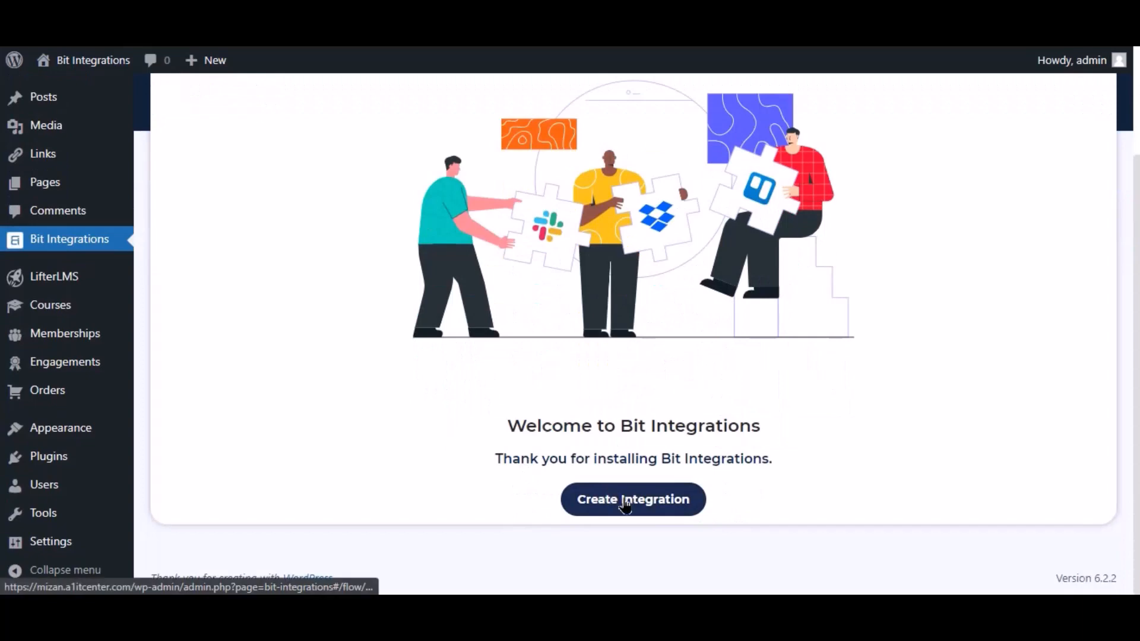
Start a new integration and choose LifterLMS as its trigger
click(612, 498)
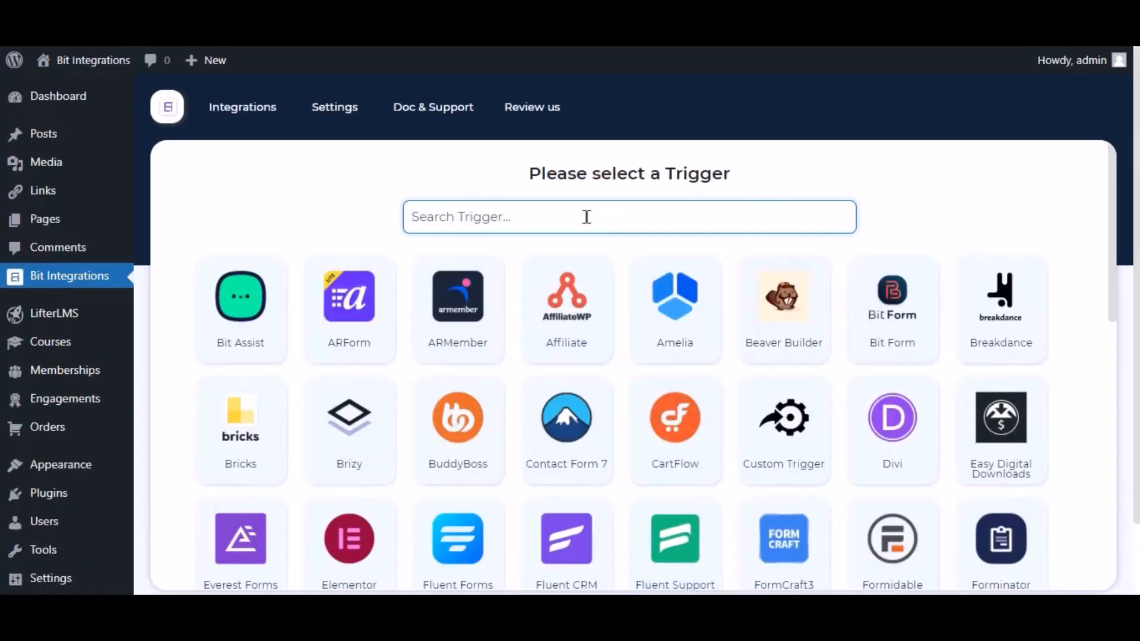
text(lifter)
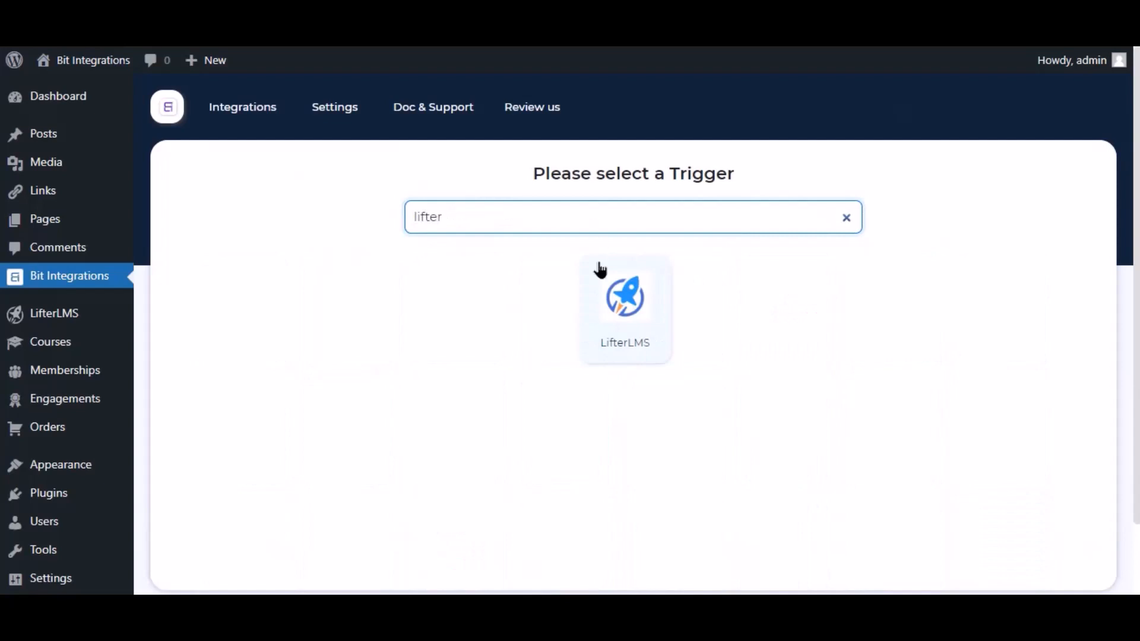
click(600, 270)
Set the trigger task to "A user enroll in a course" for Any Course and proceed to the action selection
click(609, 419)
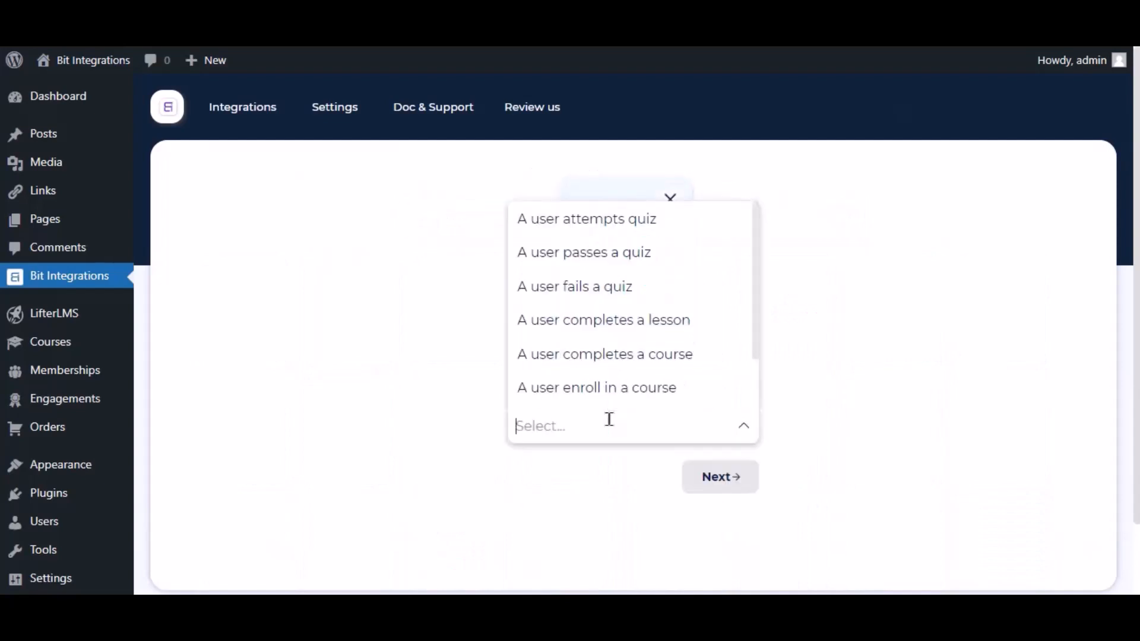
click(661, 387)
click(573, 499)
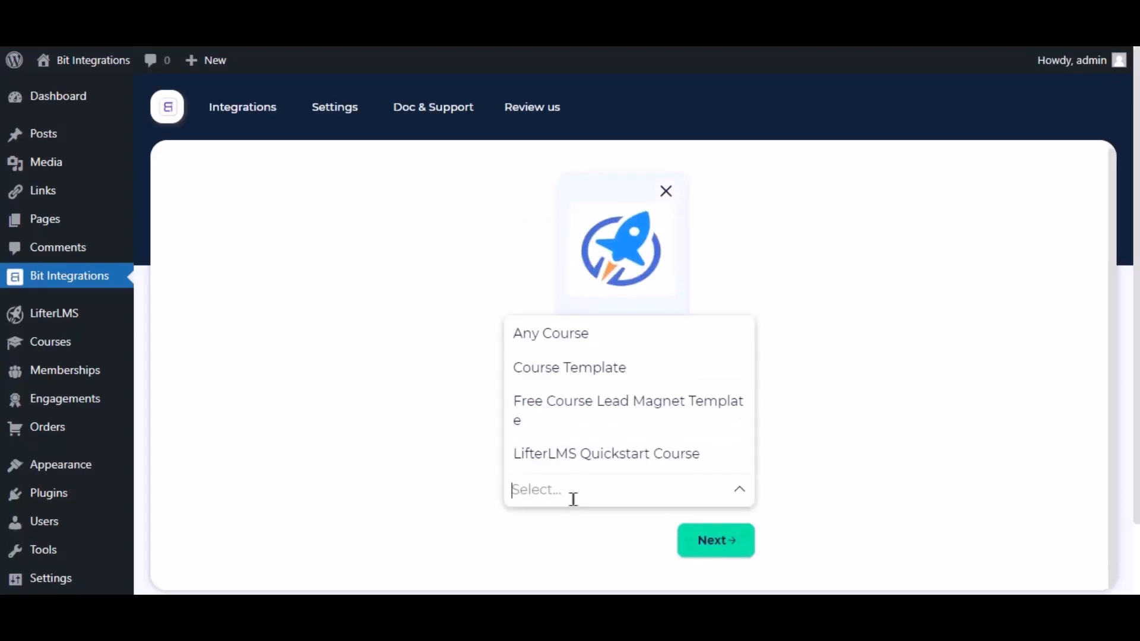
click(570, 335)
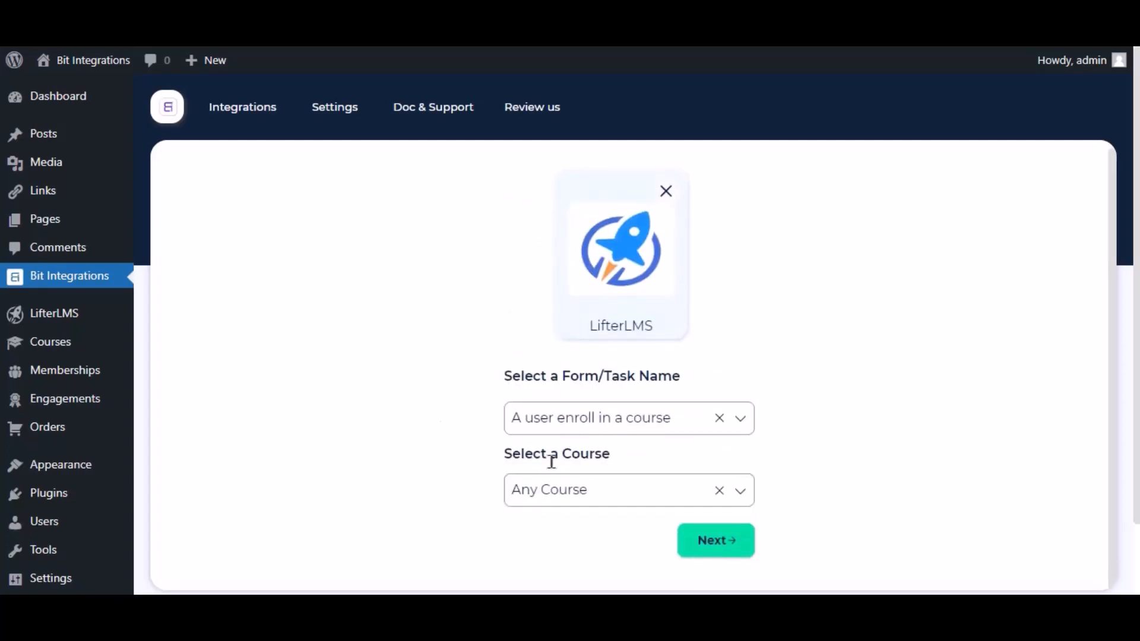
click(739, 542)
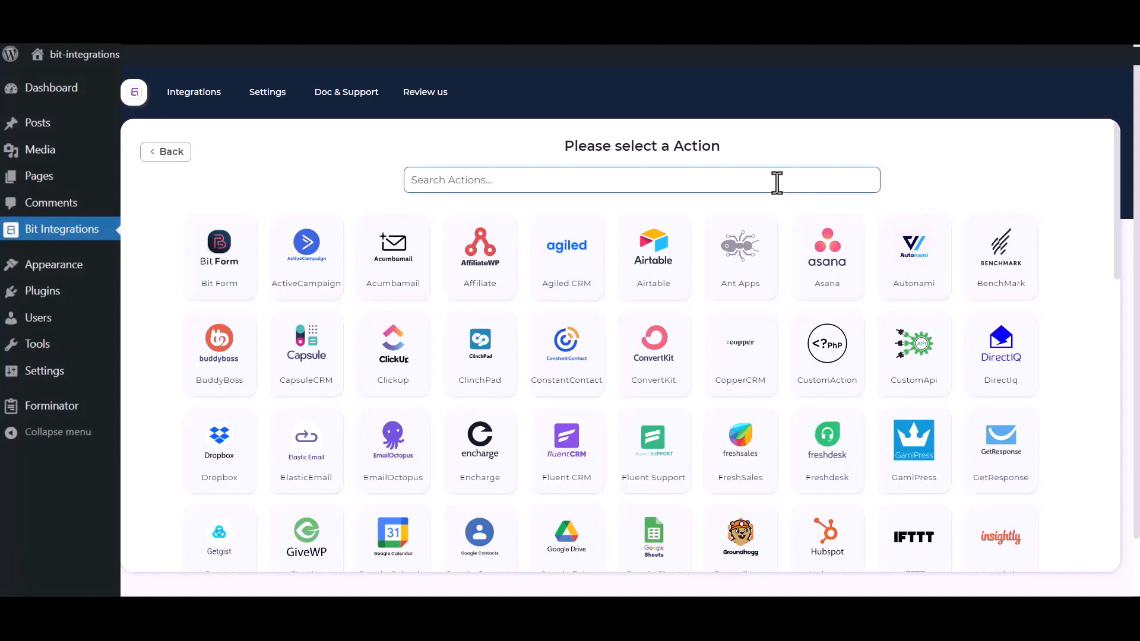
Search the actions for "sales" and choose Salesforce as the integration's action
text(sales)
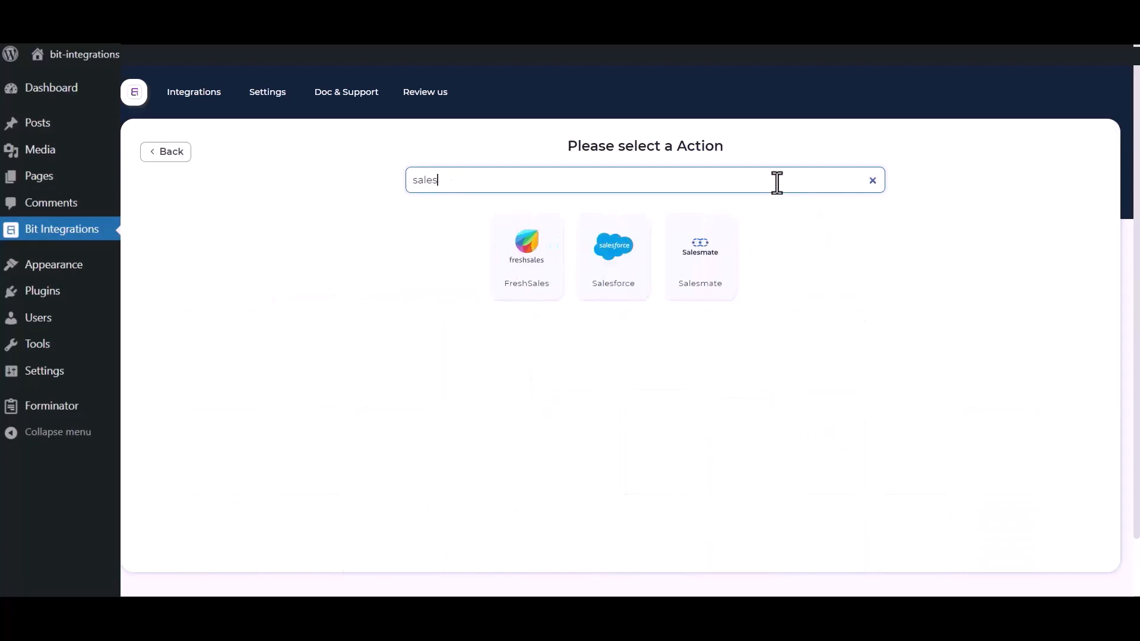
click(604, 277)
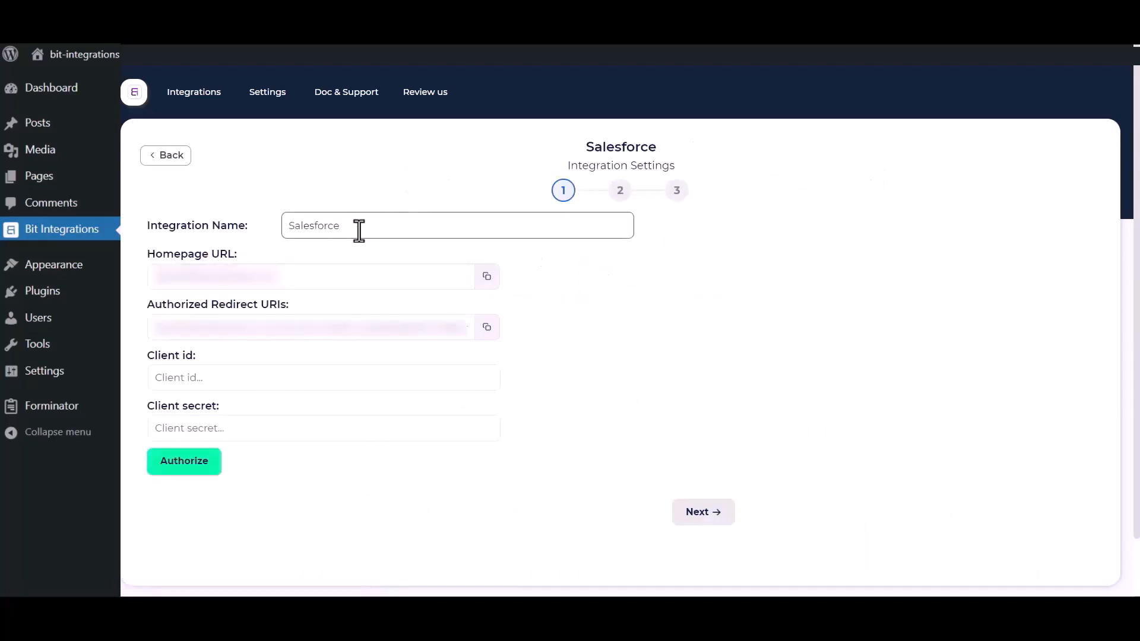
drag(370, 225, 280, 224)
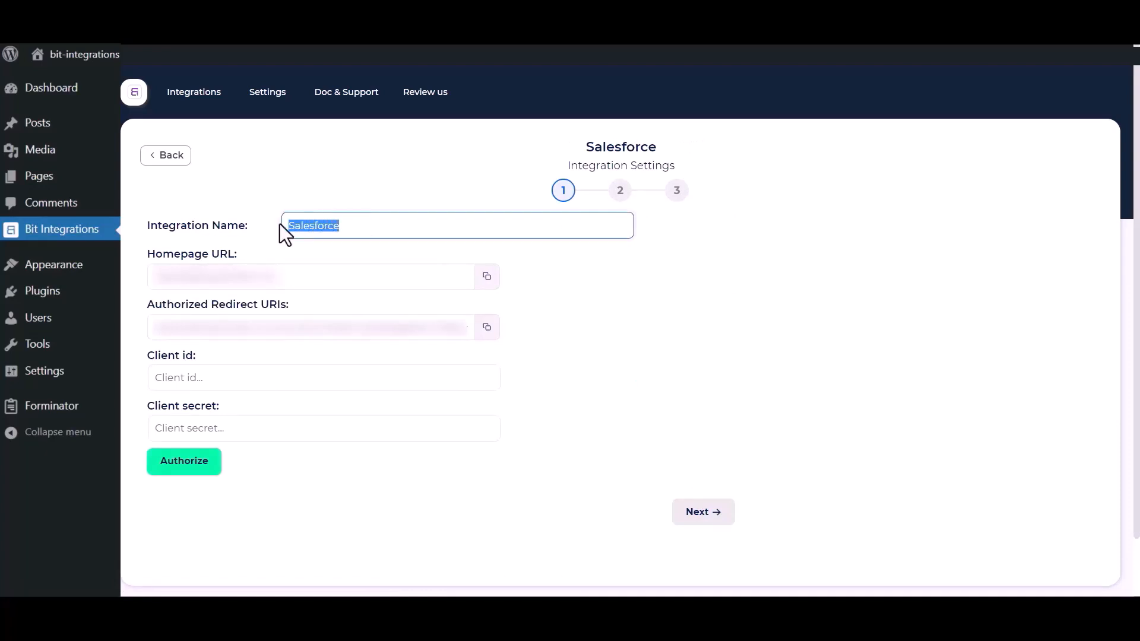
click(693, 416)
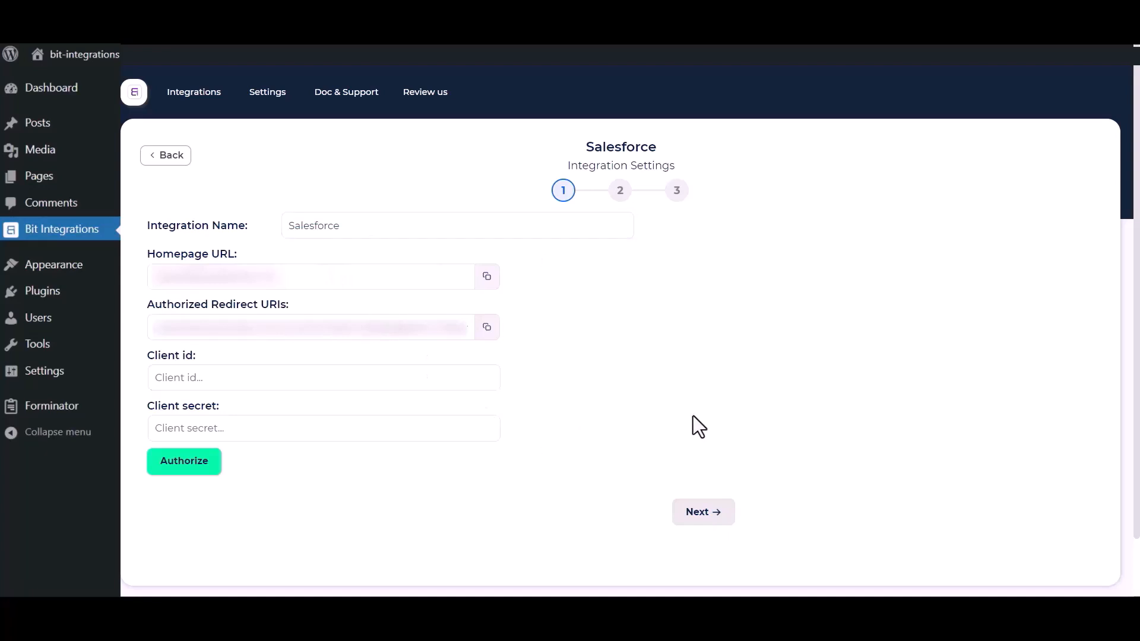
triple_click(170, 360)
drag(146, 405, 238, 405)
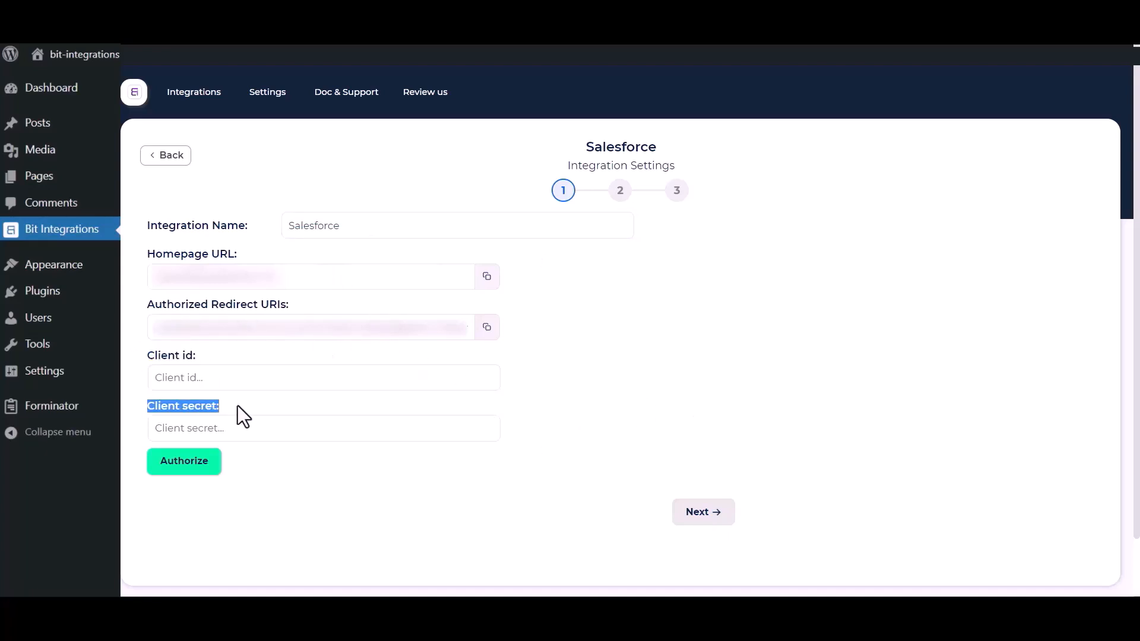
click(610, 391)
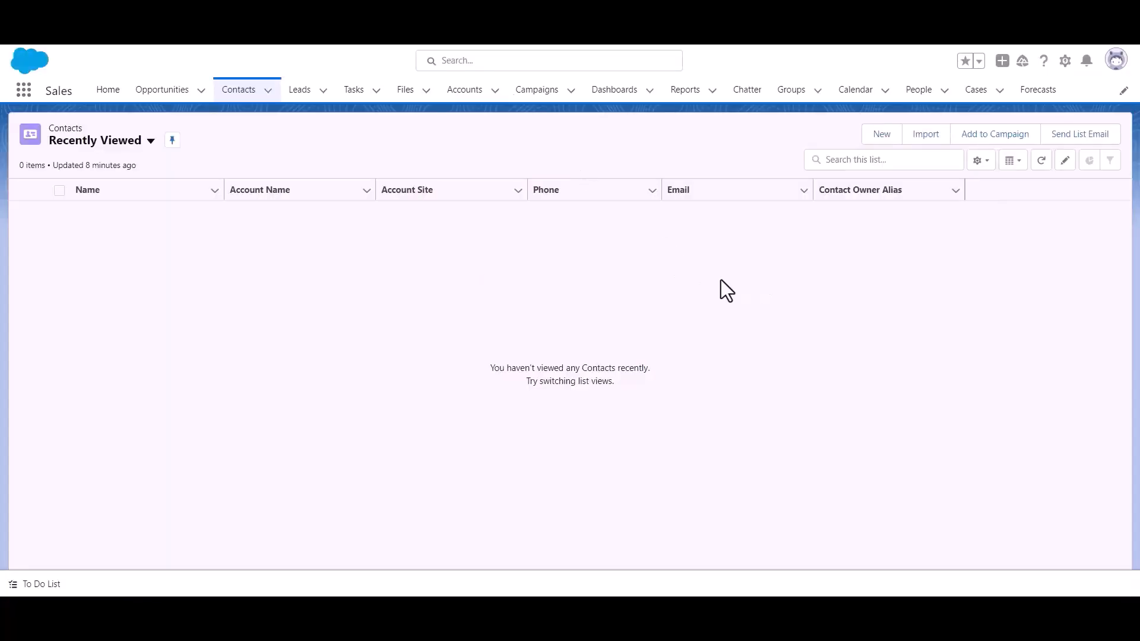
In Salesforce, go to Setup and open the App Manager under Platform Tools > Apps
click(1066, 66)
click(1036, 113)
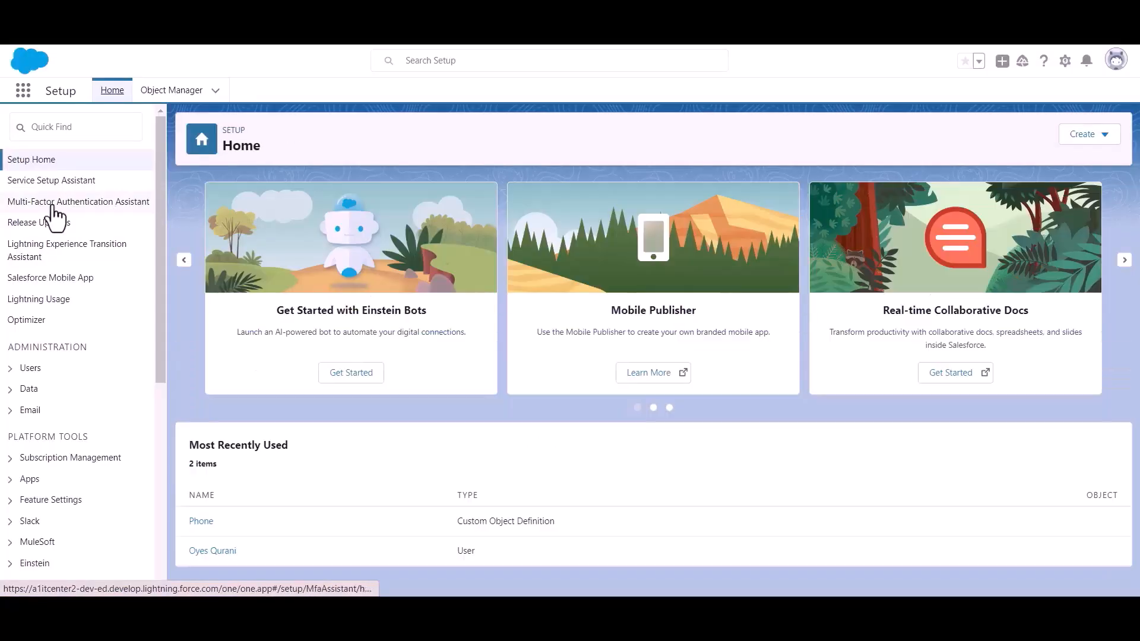
scroll(68, 254, down, 5)
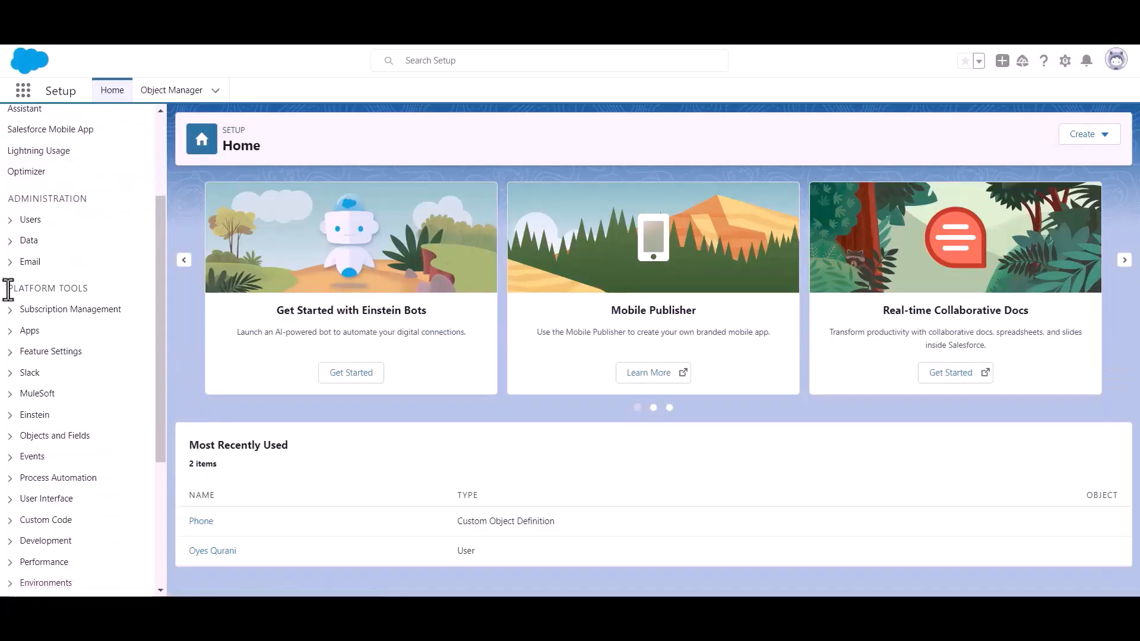
drag(8, 290, 108, 290)
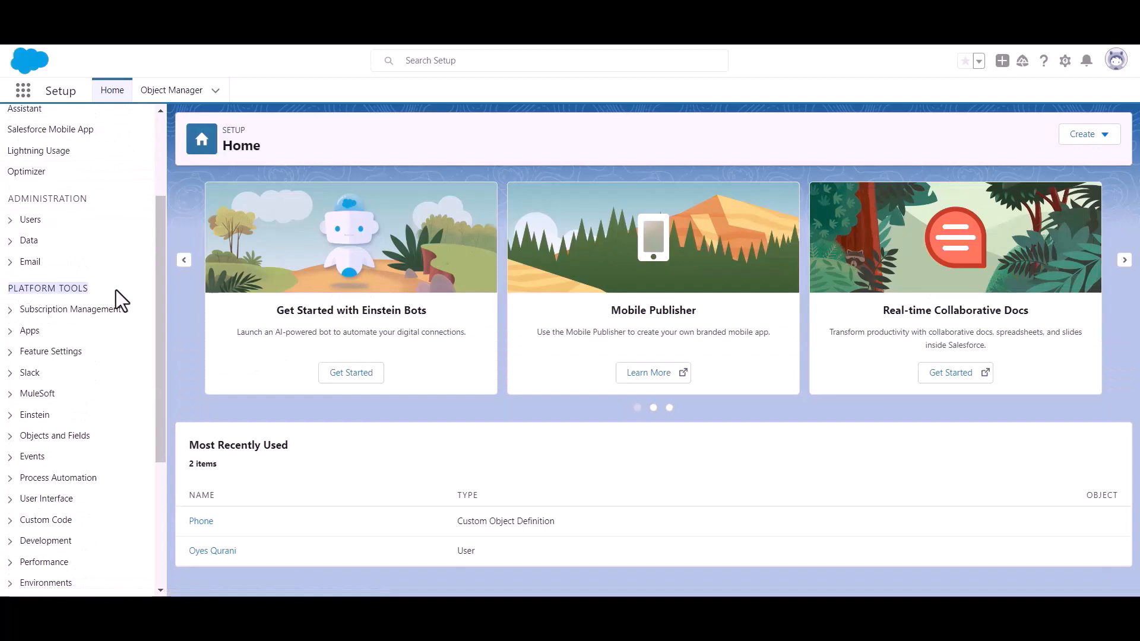
click(11, 331)
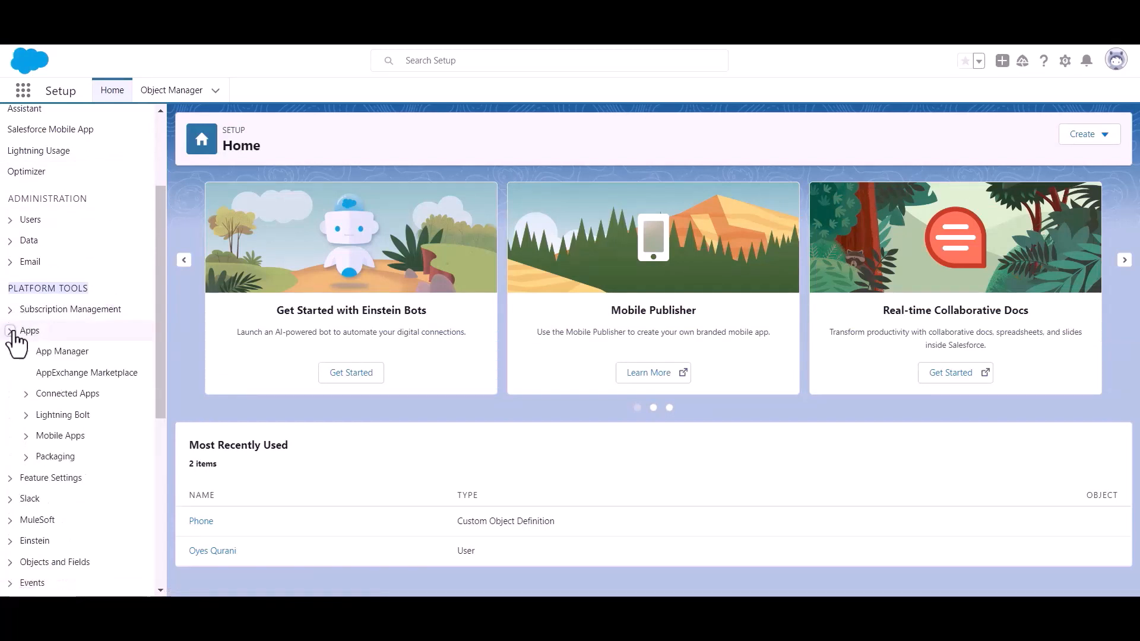
click(65, 354)
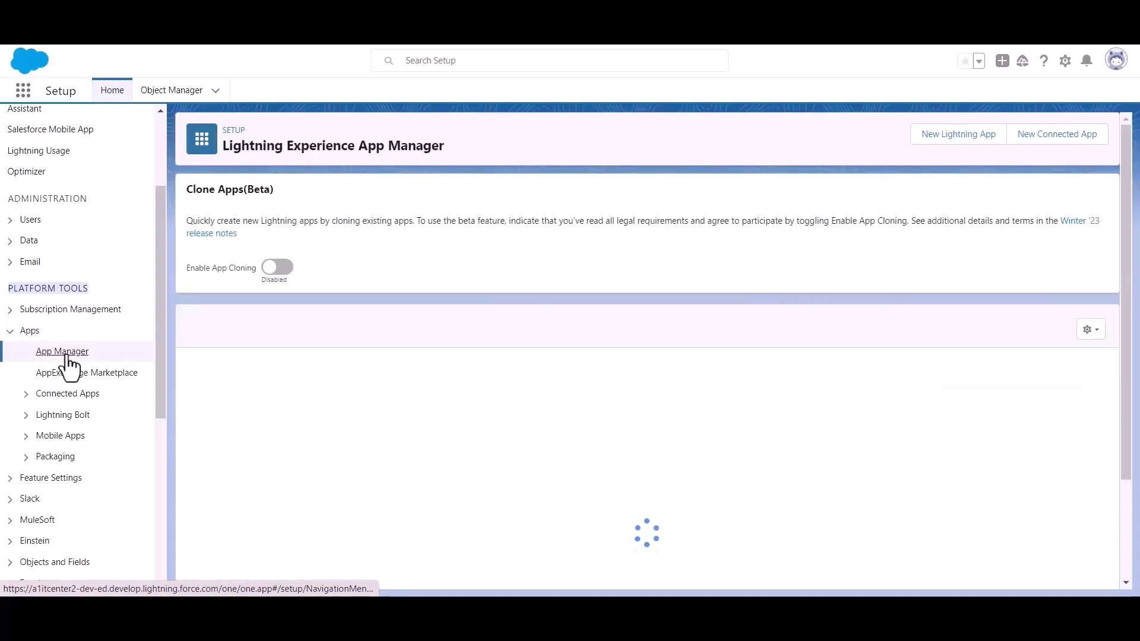
Start a new connected app named "Bit Apps" and fill in the contact email
click(1049, 143)
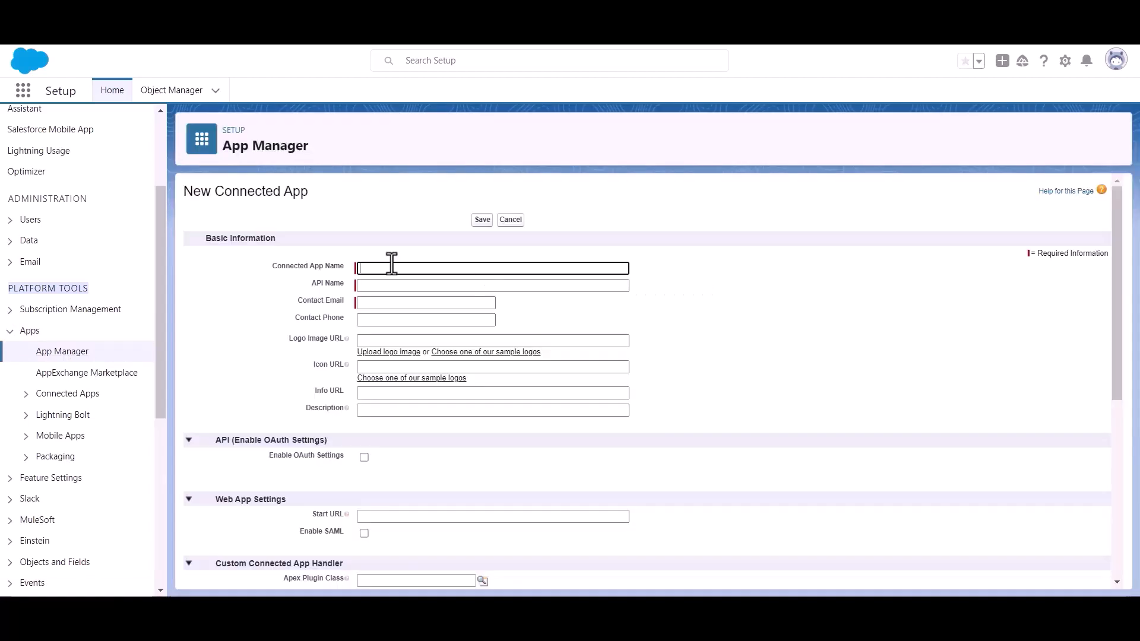
text(B)
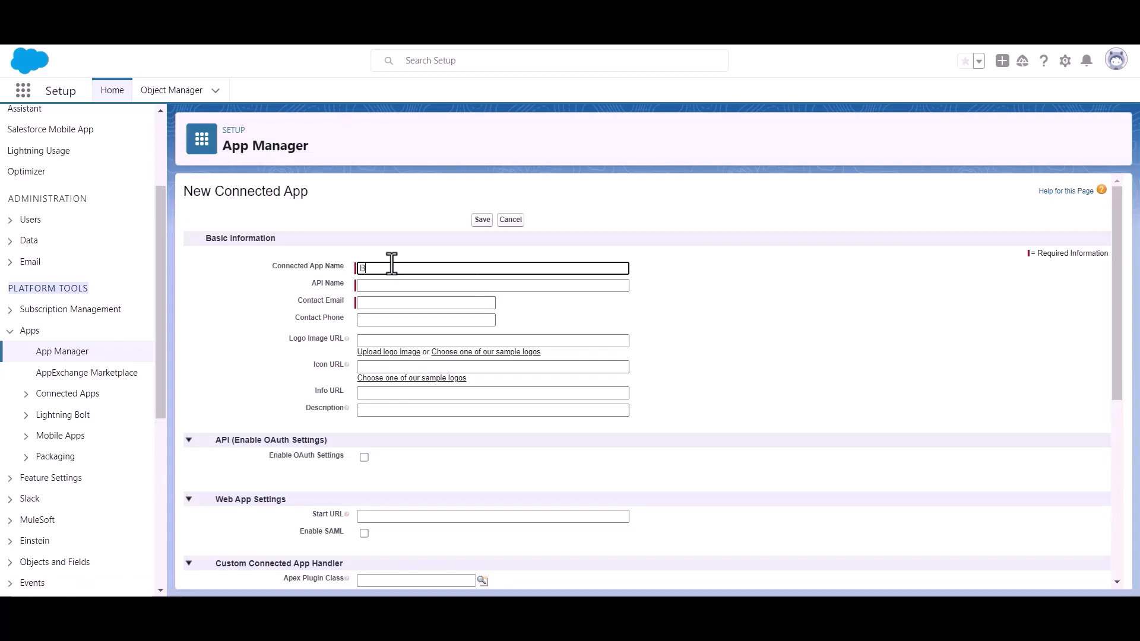
text(it Apps)
click(399, 302)
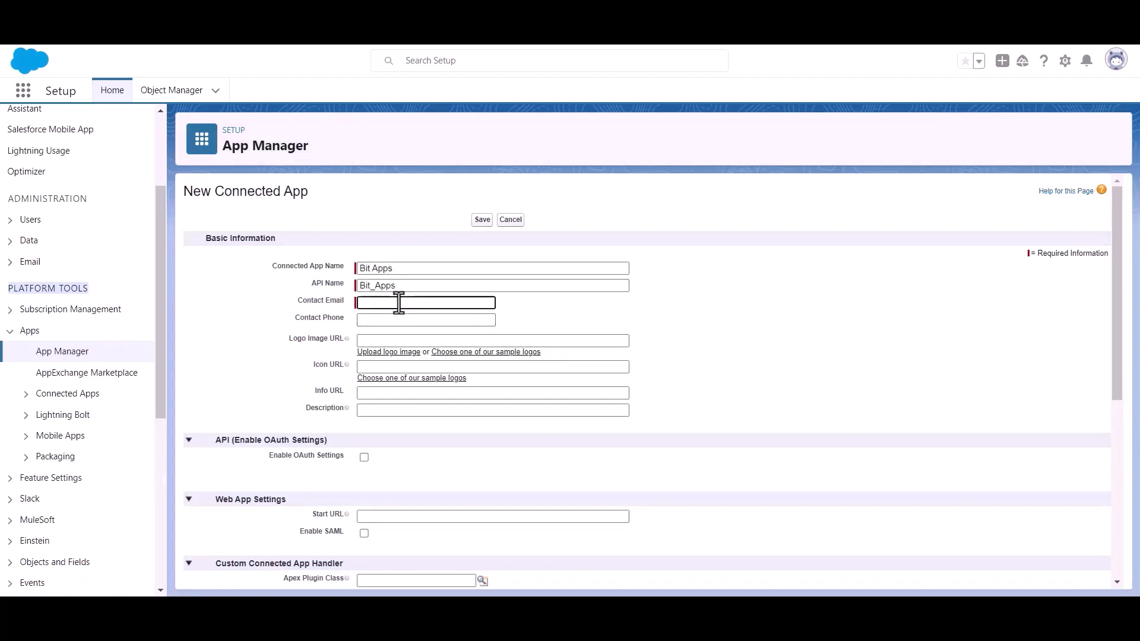
key(ctrl+v)
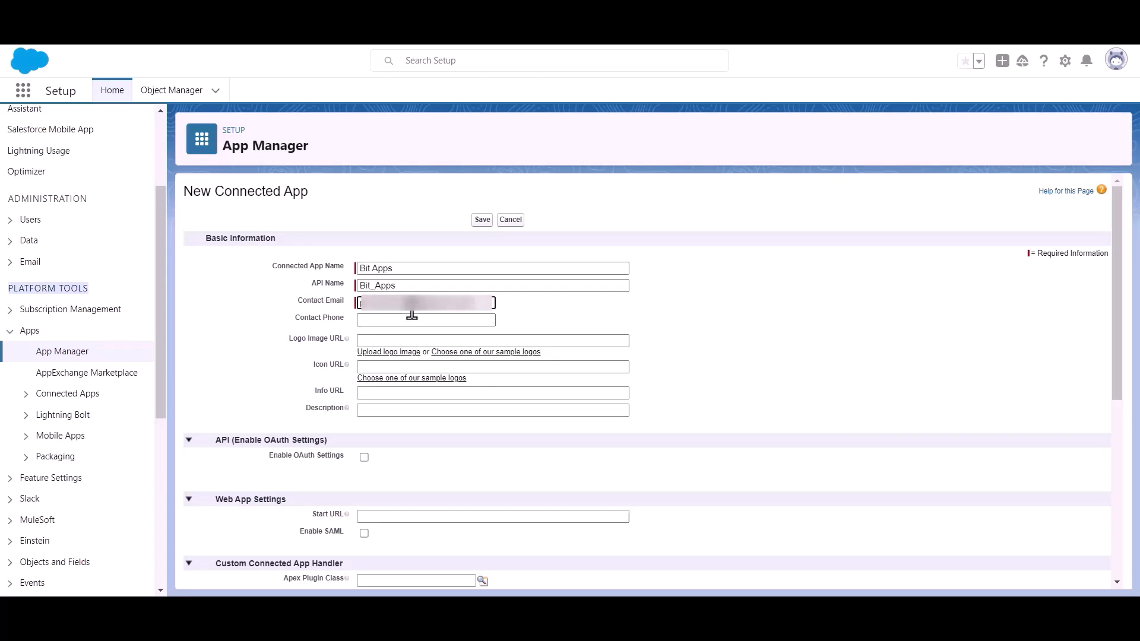
click(556, 308)
Enable OAuth Settings for the new connected app
scroll(556, 307, down, 1)
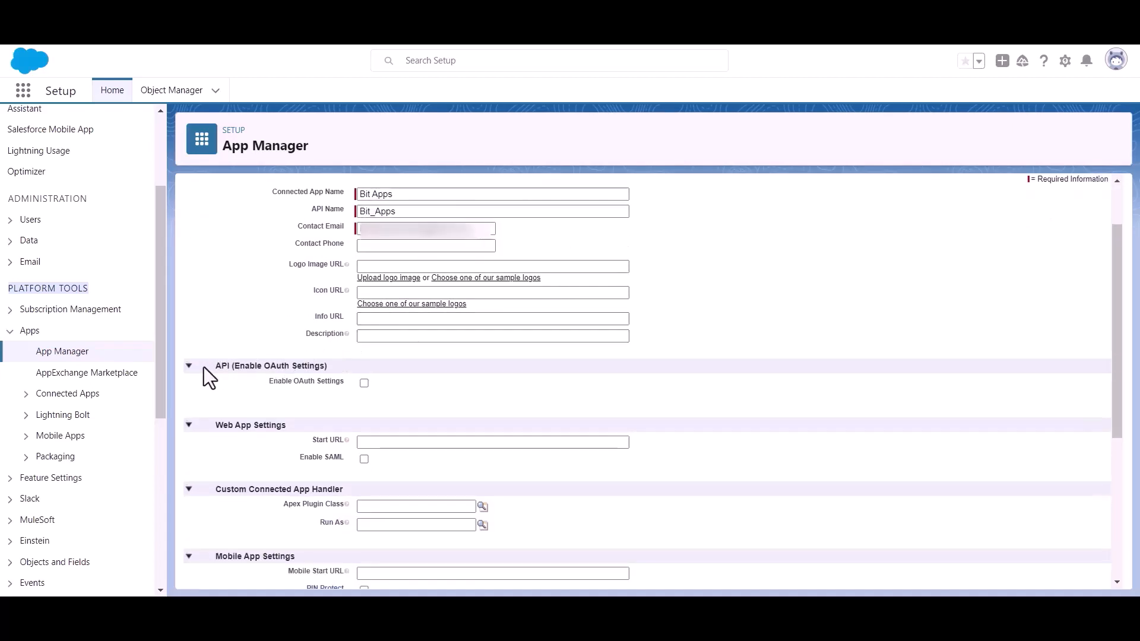
drag(234, 366, 331, 365)
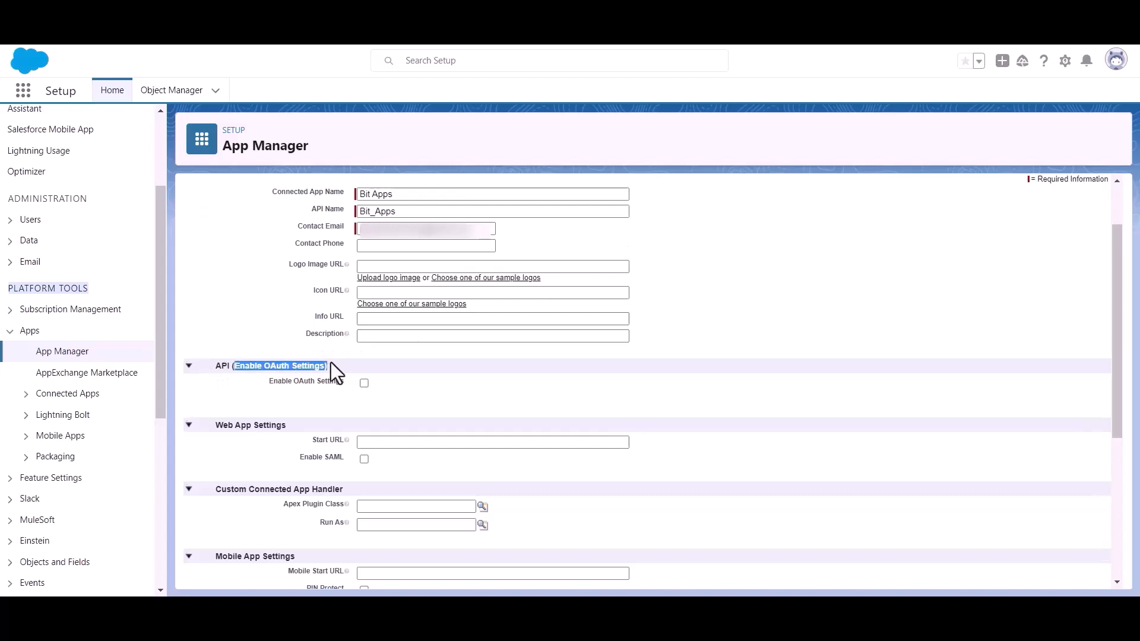
click(468, 406)
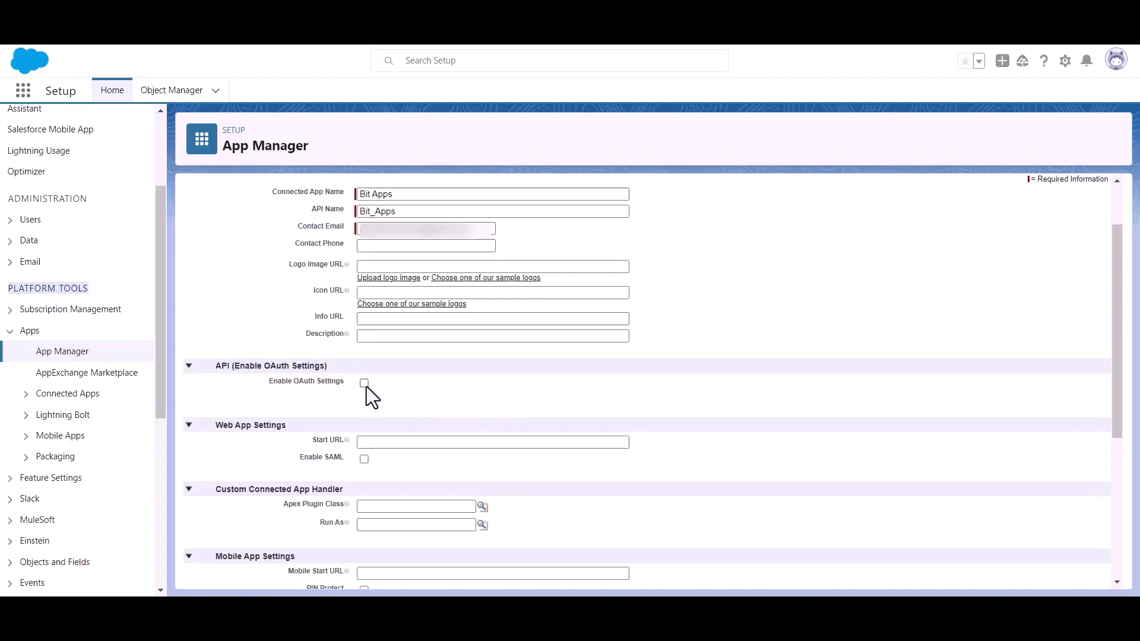
click(364, 383)
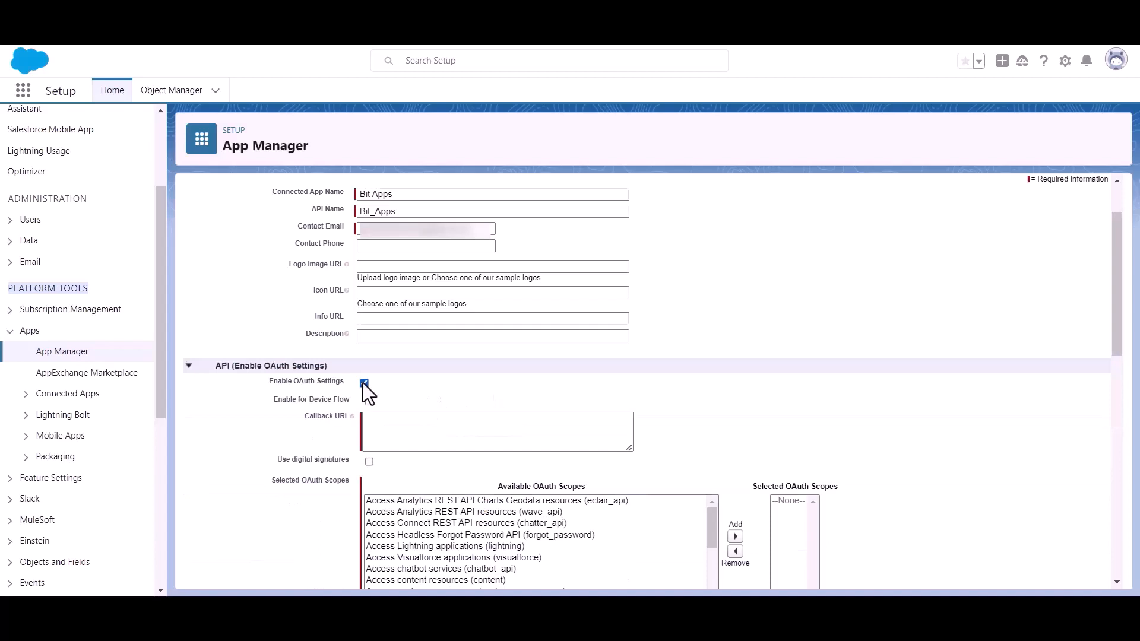
Copy the Authorized Redirect URI from the Bit Integrations Salesforce settings into the connected app's Callback URL
scroll(377, 387, down, 1)
click(398, 350)
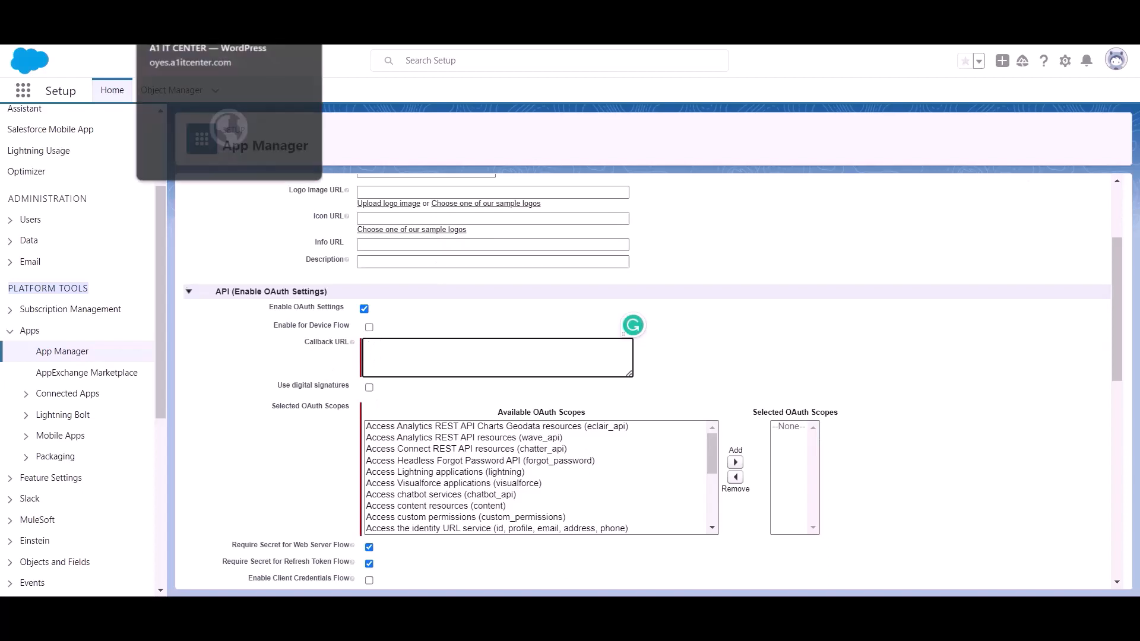
click(190, 13)
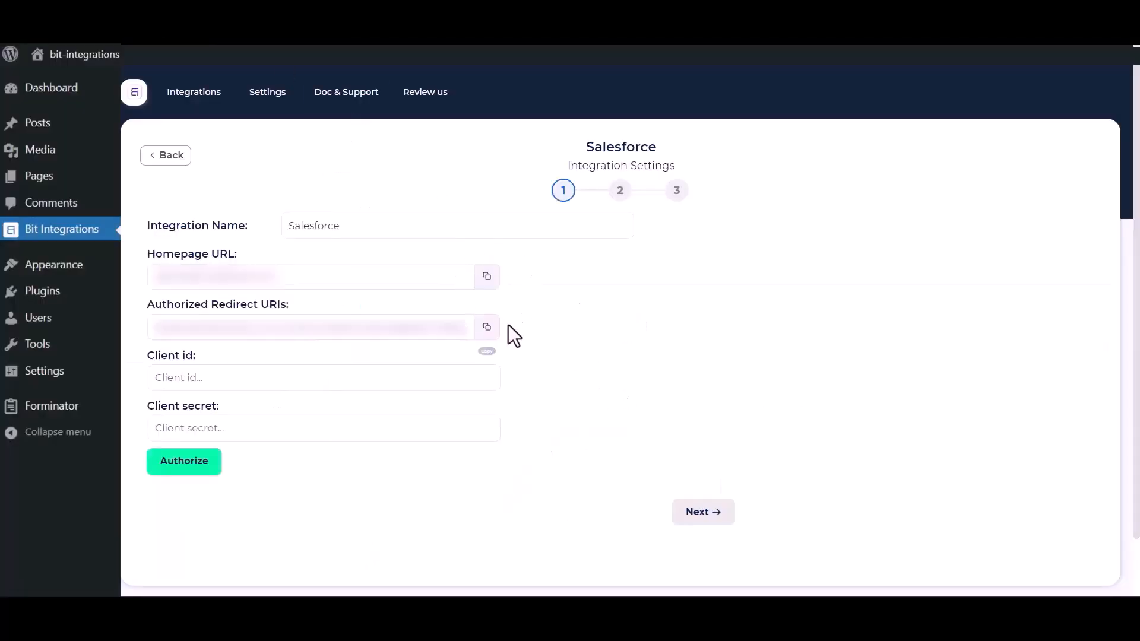
click(487, 330)
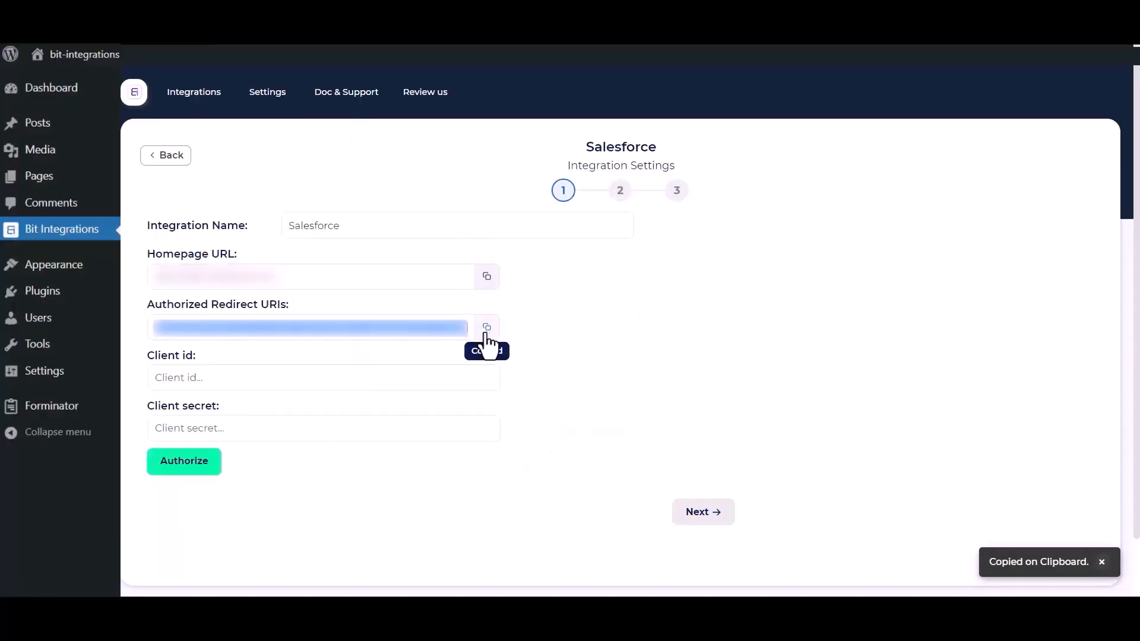
click(407, 14)
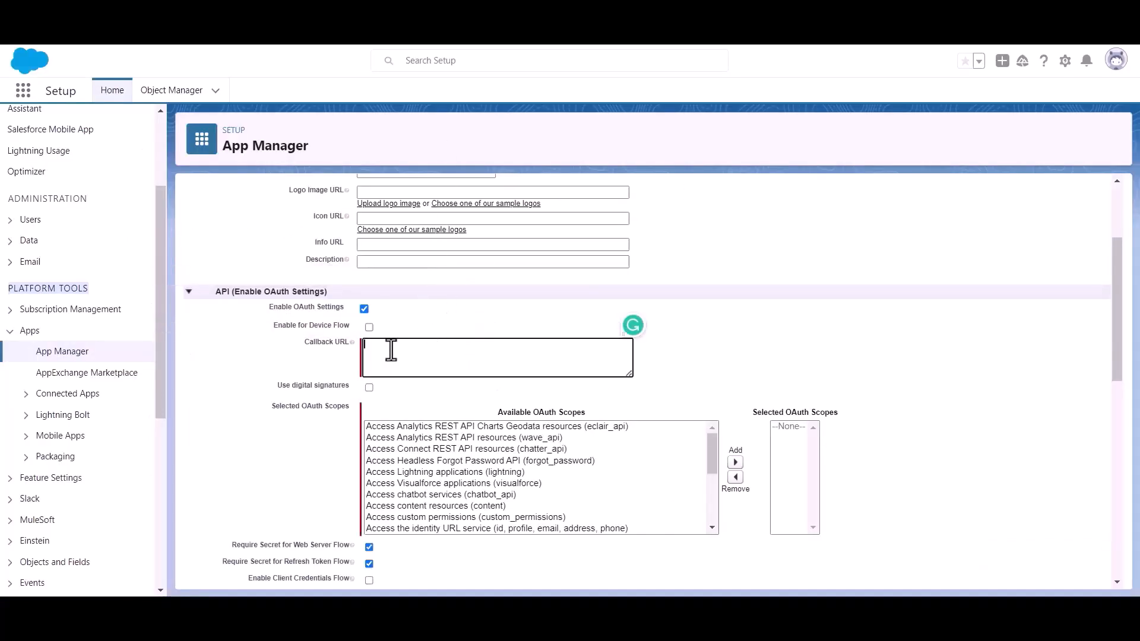
key(ctrl+v)
Add "Full access (full)" to the connected app's selected OAuth scopes
click(277, 411)
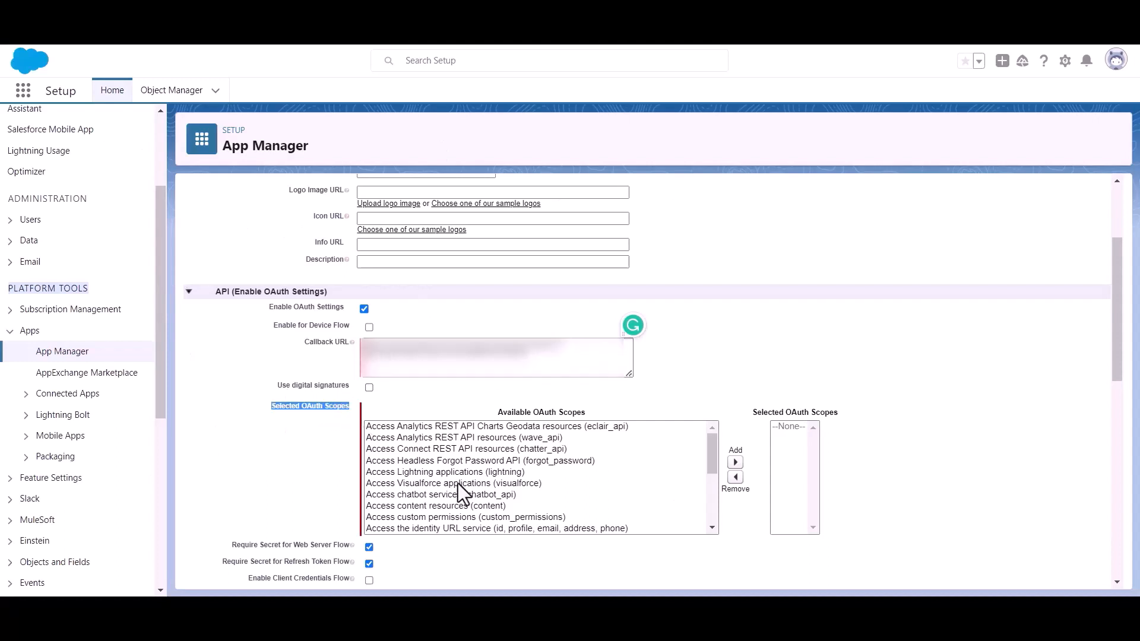
scroll(510, 490, down, 4)
scroll(504, 478, up, 3)
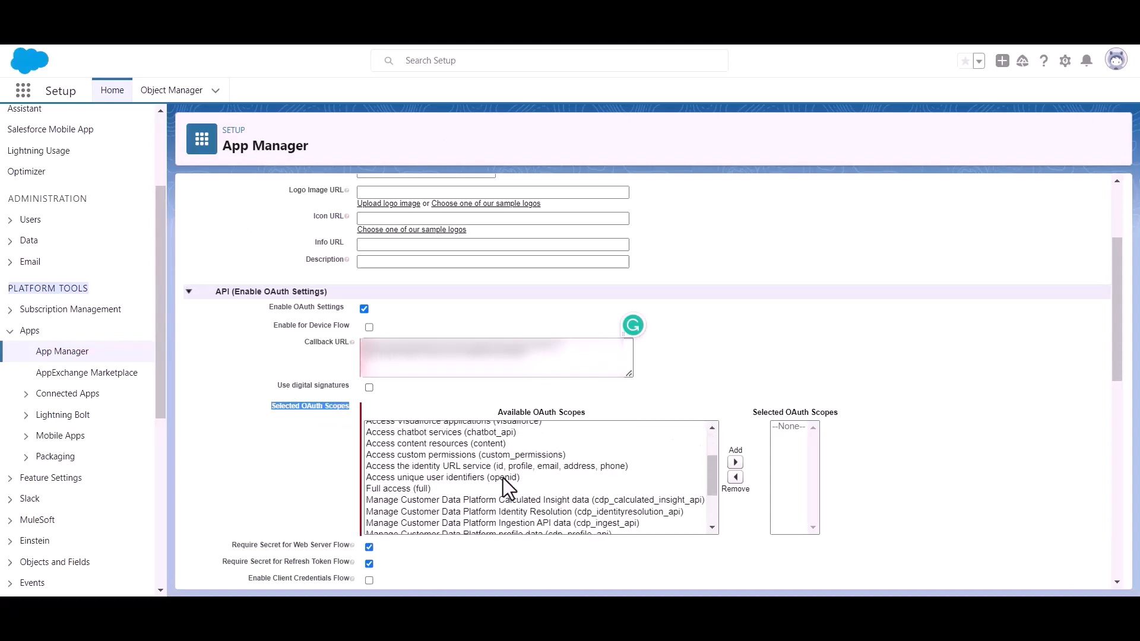
click(383, 488)
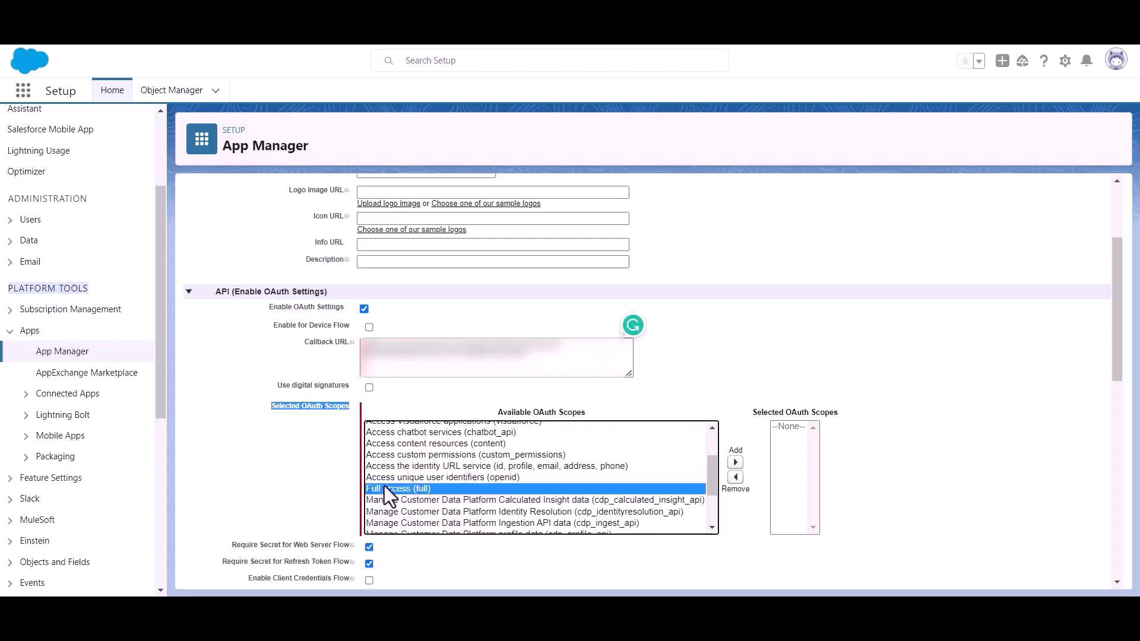
click(737, 463)
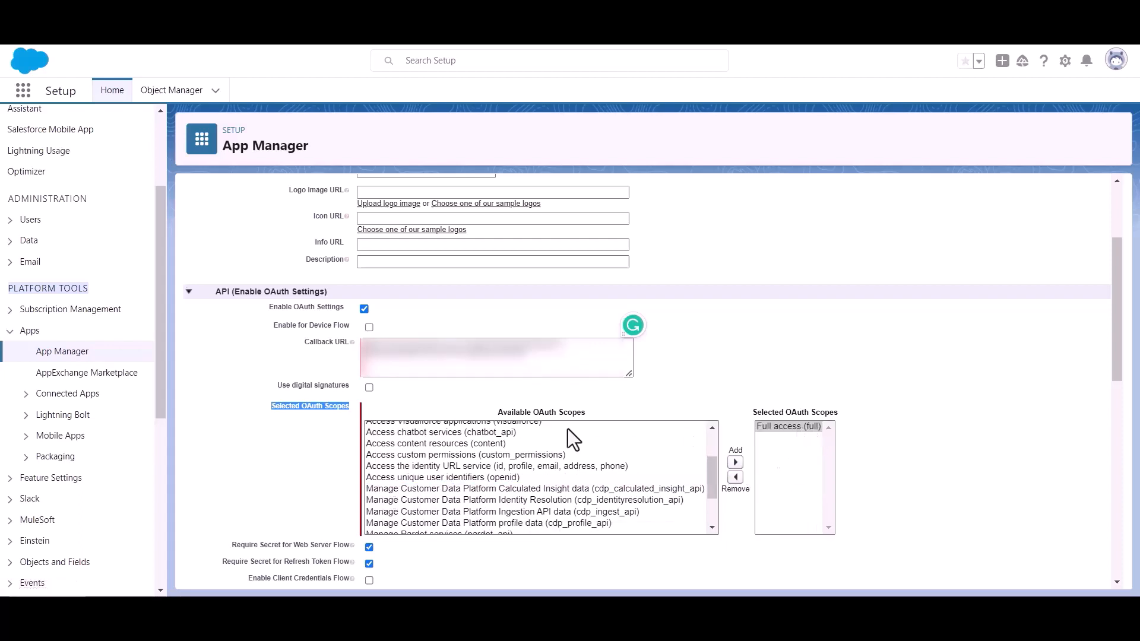
Save the new connected app with its remaining settings left at their defaults
scroll(567, 429, down, 3)
scroll(387, 438, down, 10)
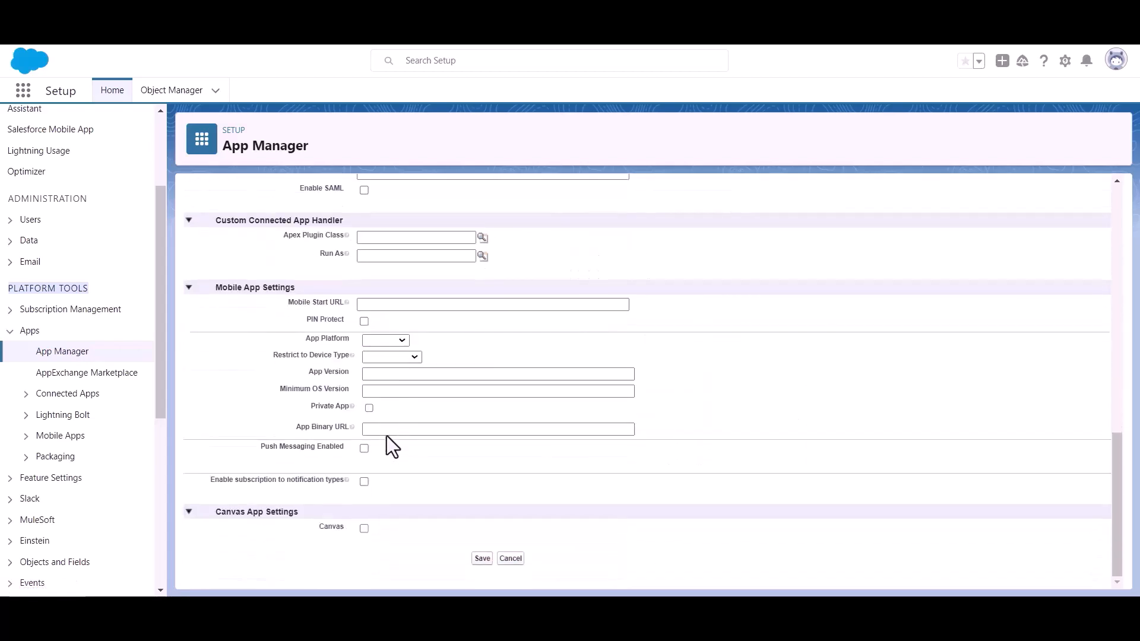
click(482, 558)
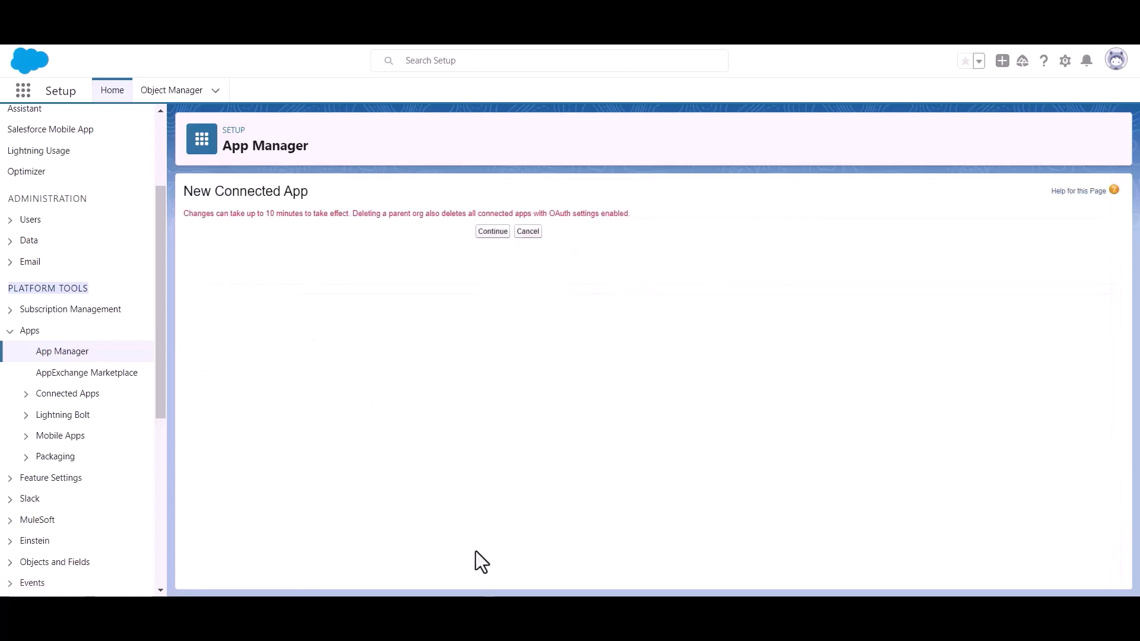
Finish creating the Bit Apps connected app and open its consumer key and secret details
click(483, 232)
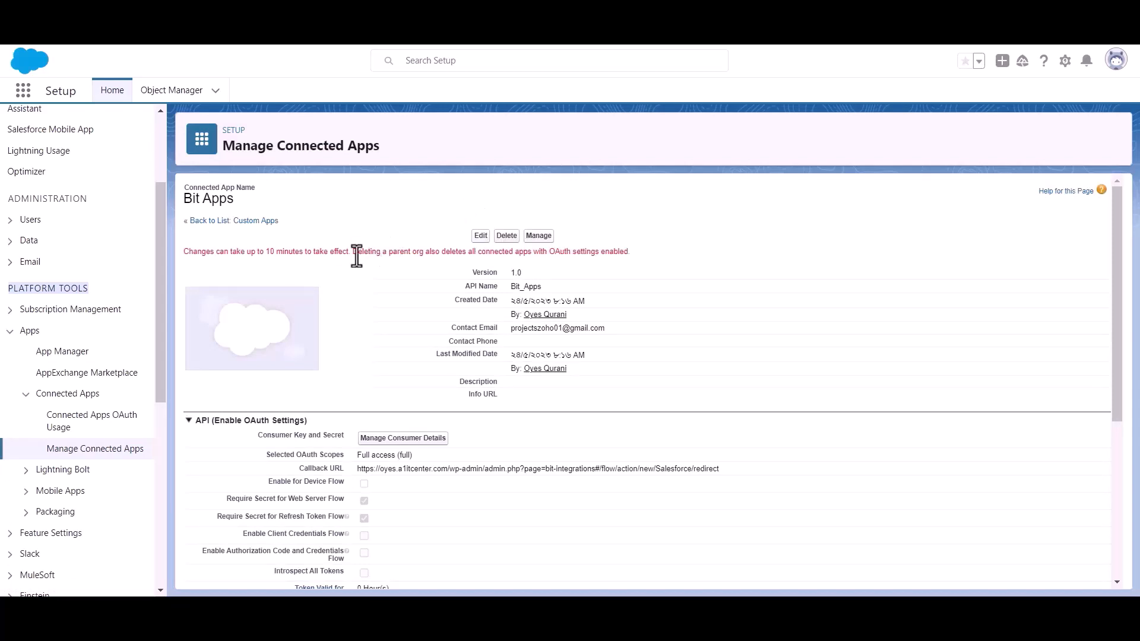
triple_click(291, 252)
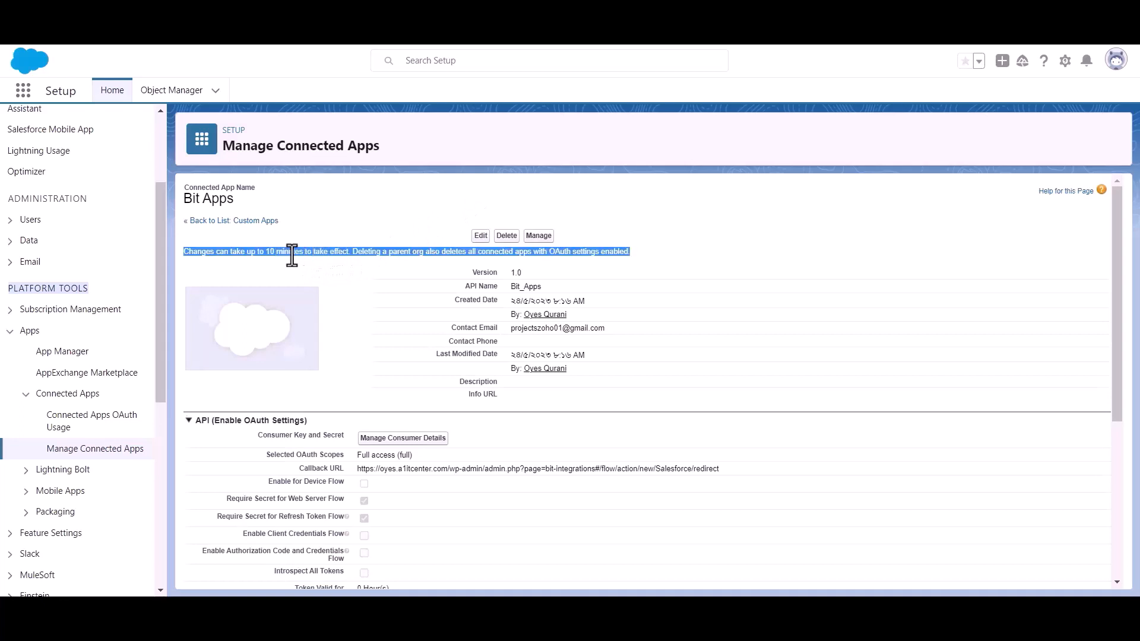
click(361, 261)
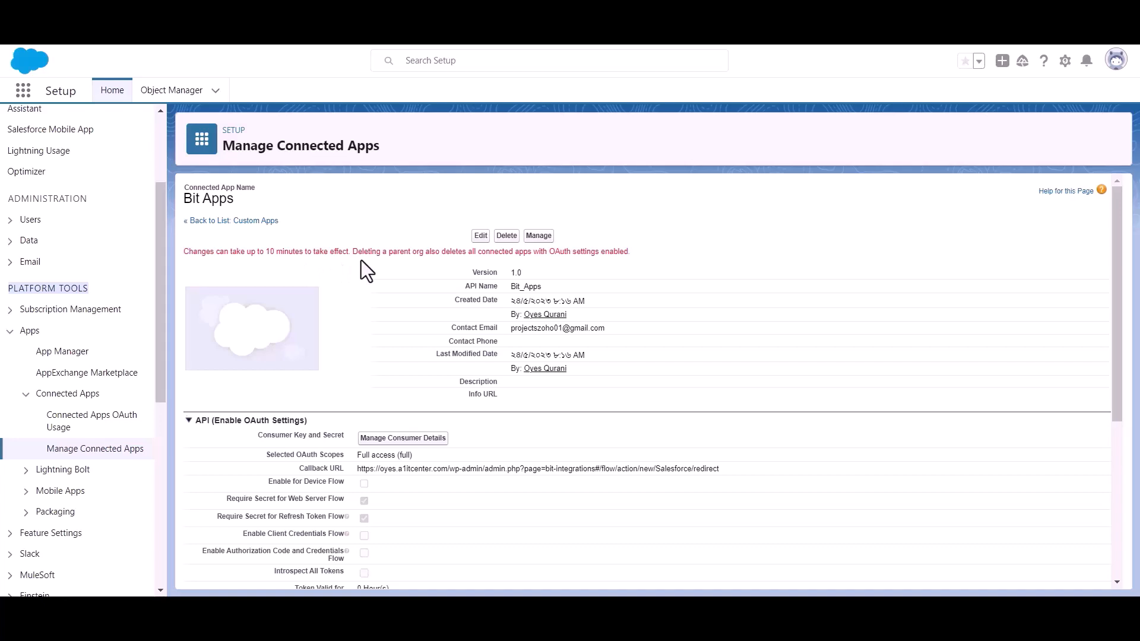
scroll(361, 260, down, 1)
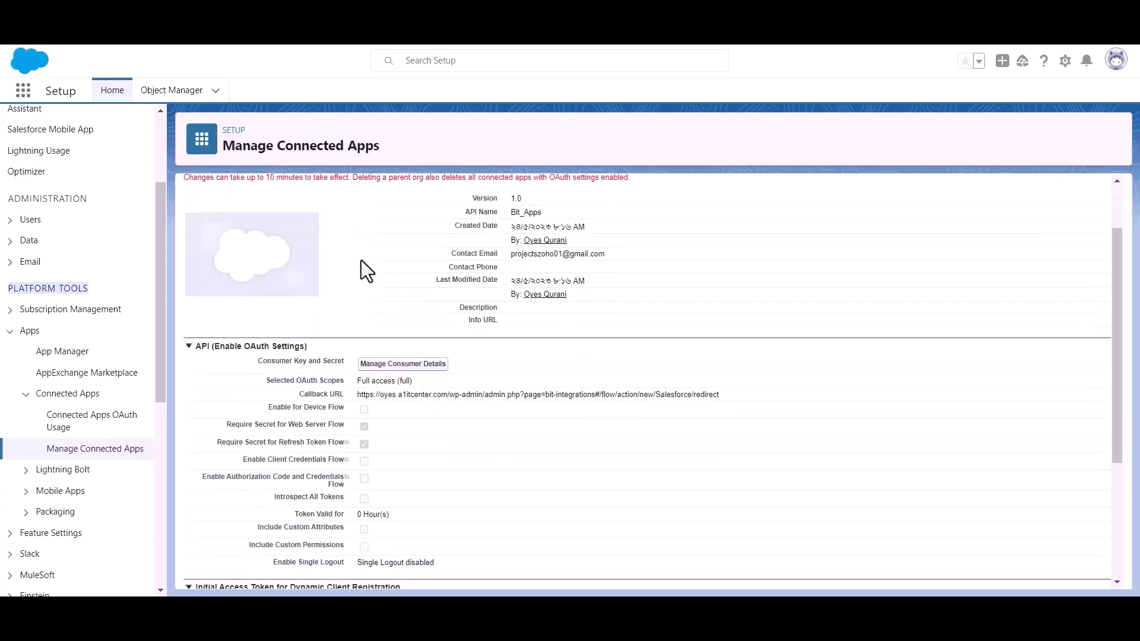
click(402, 367)
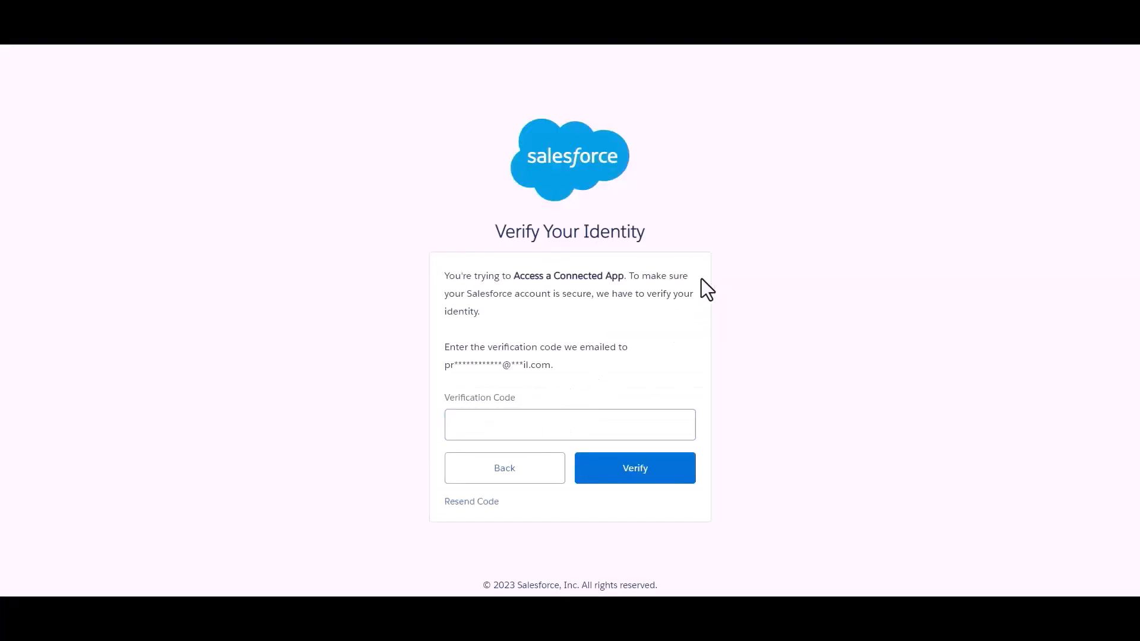
Enter the emailed verification code and submit it to verify the Salesforce account identity
click(588, 423)
key(ctrl+v)
click(627, 369)
click(644, 479)
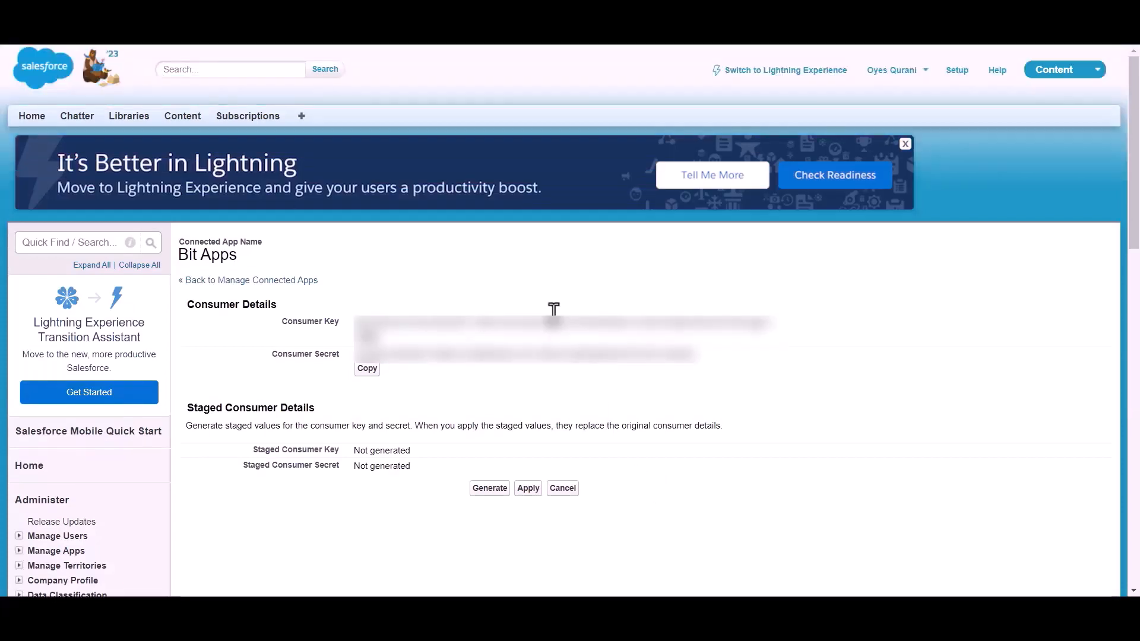
Copy the connected app's Consumer Key into the Client id of the Bit Integrations Salesforce settings
scroll(538, 297, down, 1)
scroll(530, 285, down, 1)
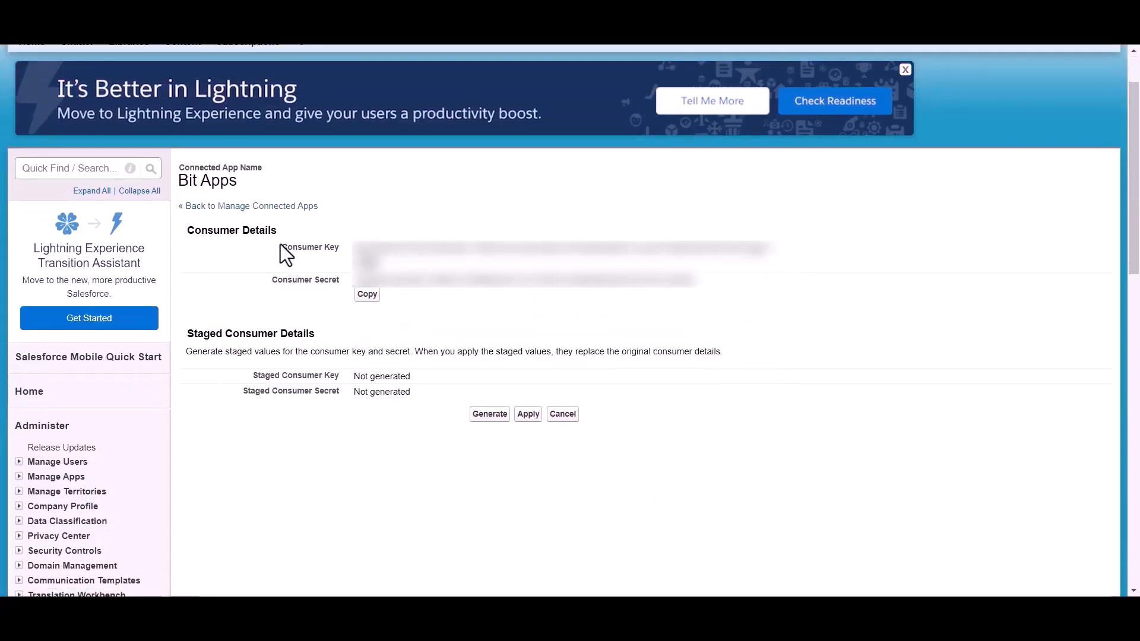
click(266, 282)
click(405, 312)
scroll(405, 311, up, 1)
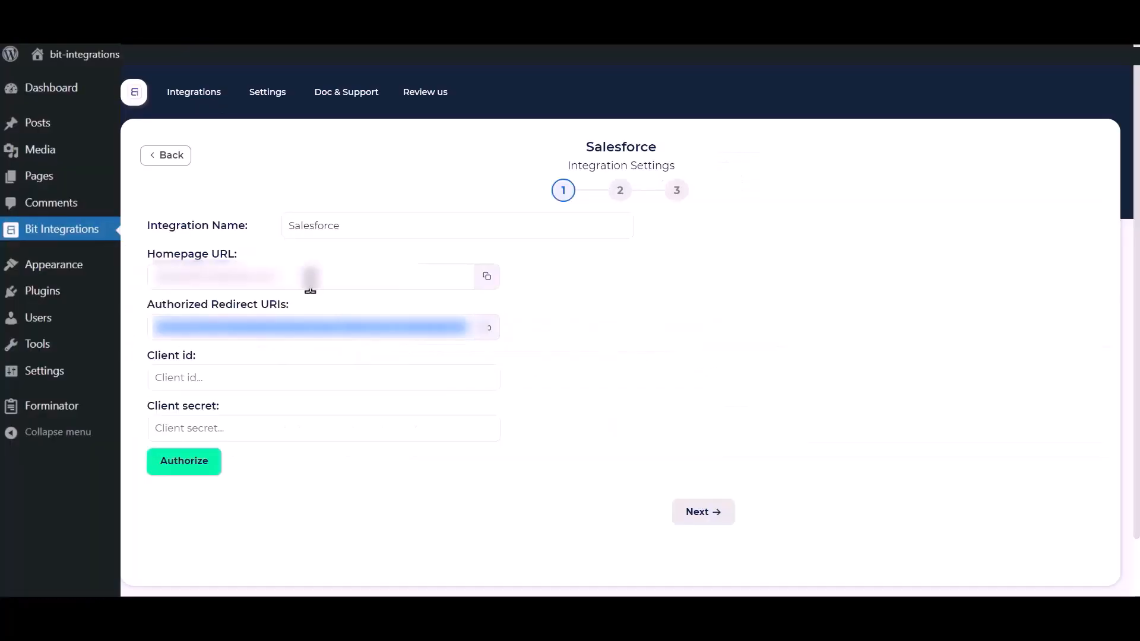
click(291, 377)
key(ctrl+v)
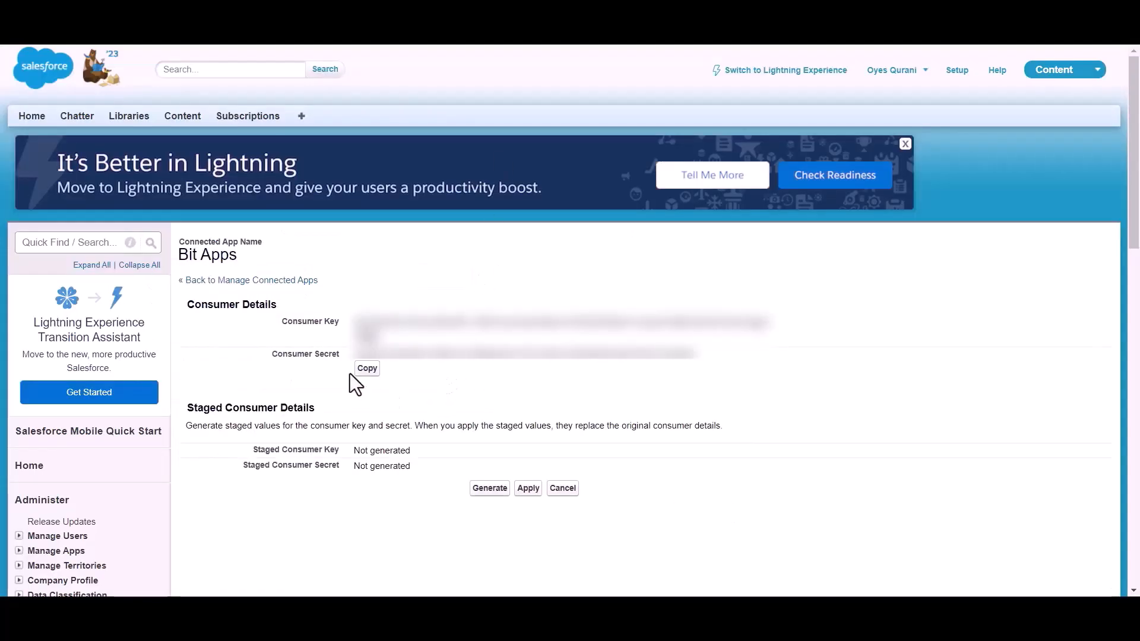
Copy the connected app's Consumer Secret from Salesforce into the Client secret in Bit Integrations
click(367, 370)
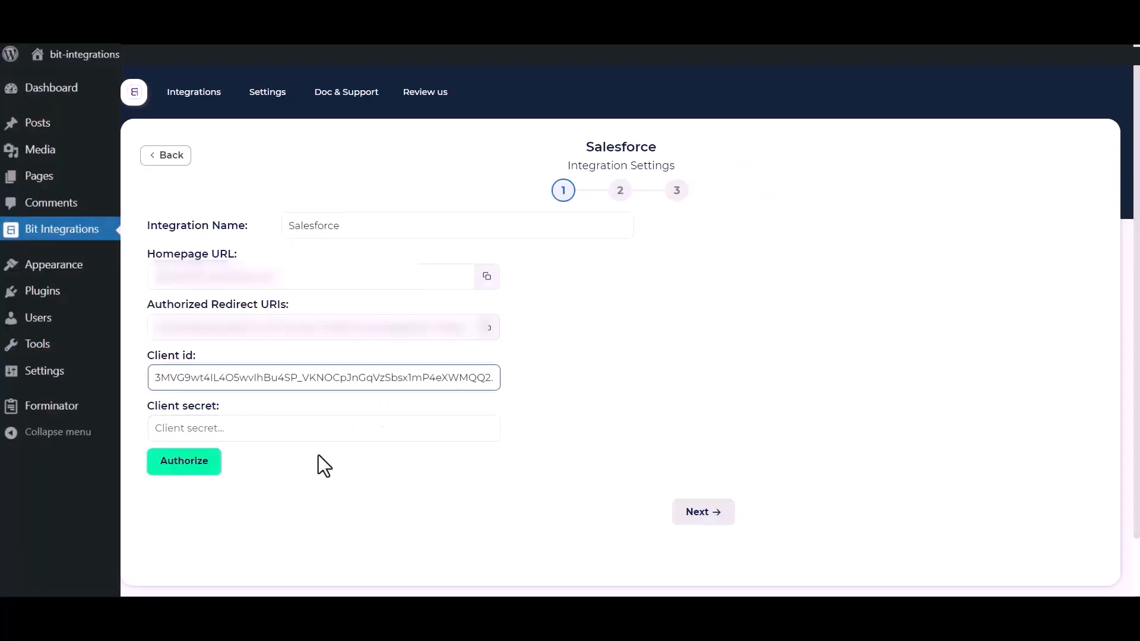
click(323, 427)
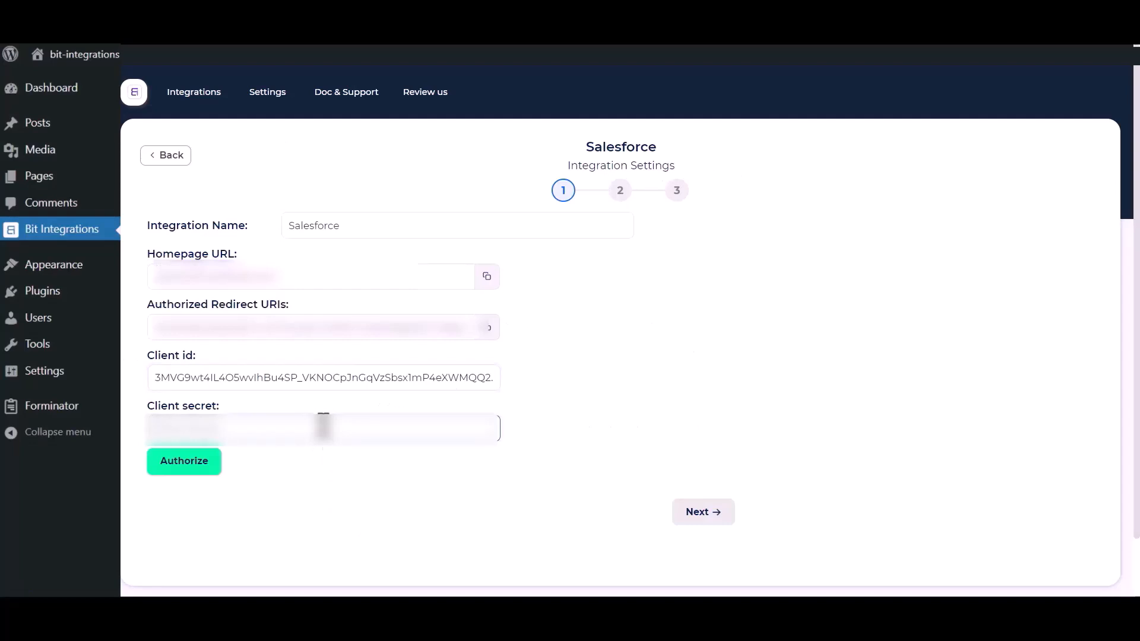
key(ctrl+v)
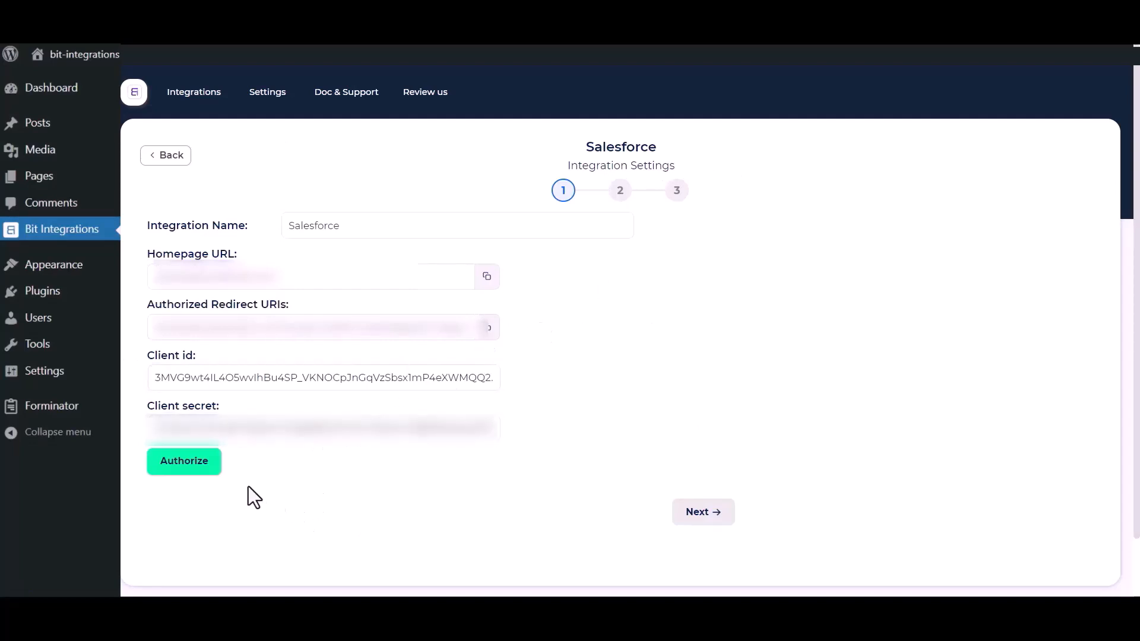
Authorize the Salesforce connection and allow Bit Apps access to the account
click(170, 465)
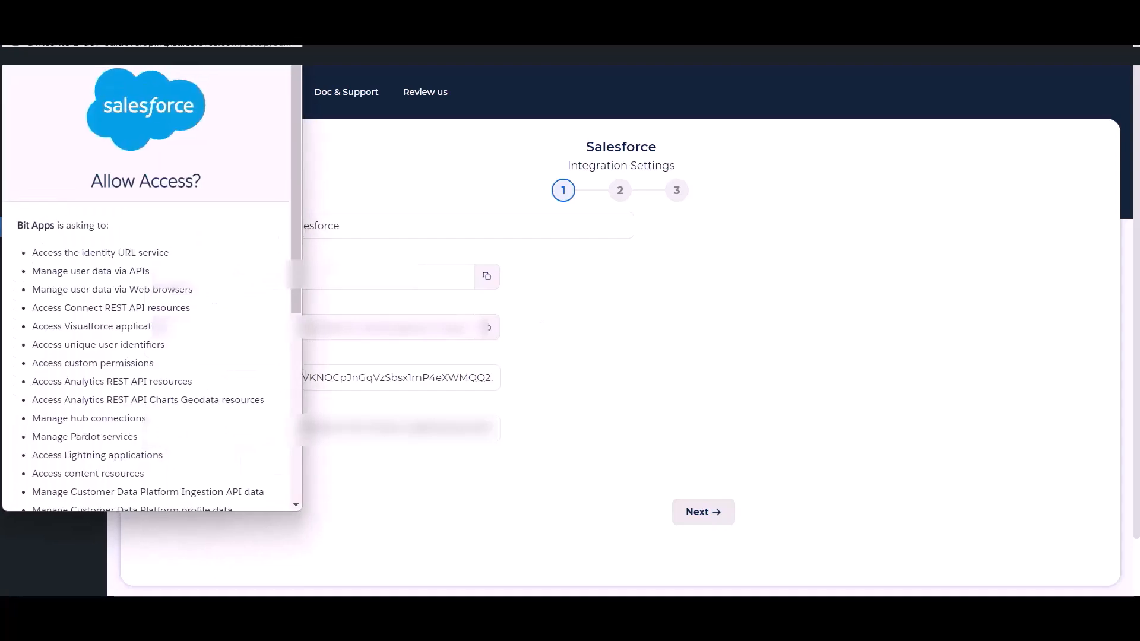
scroll(176, 294, down, 6)
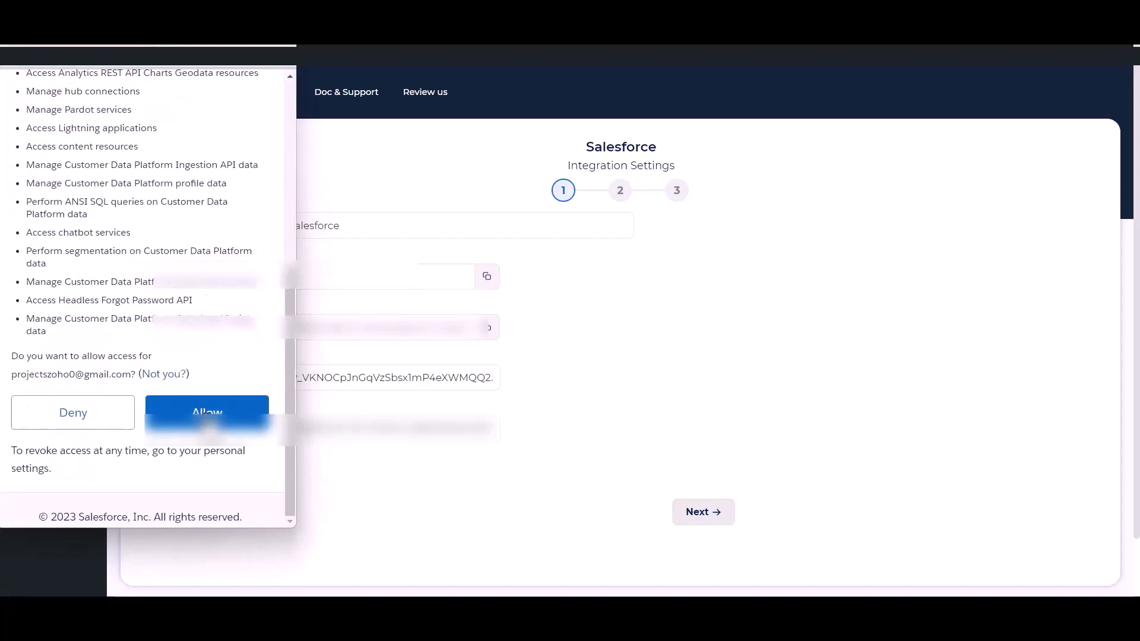
click(207, 416)
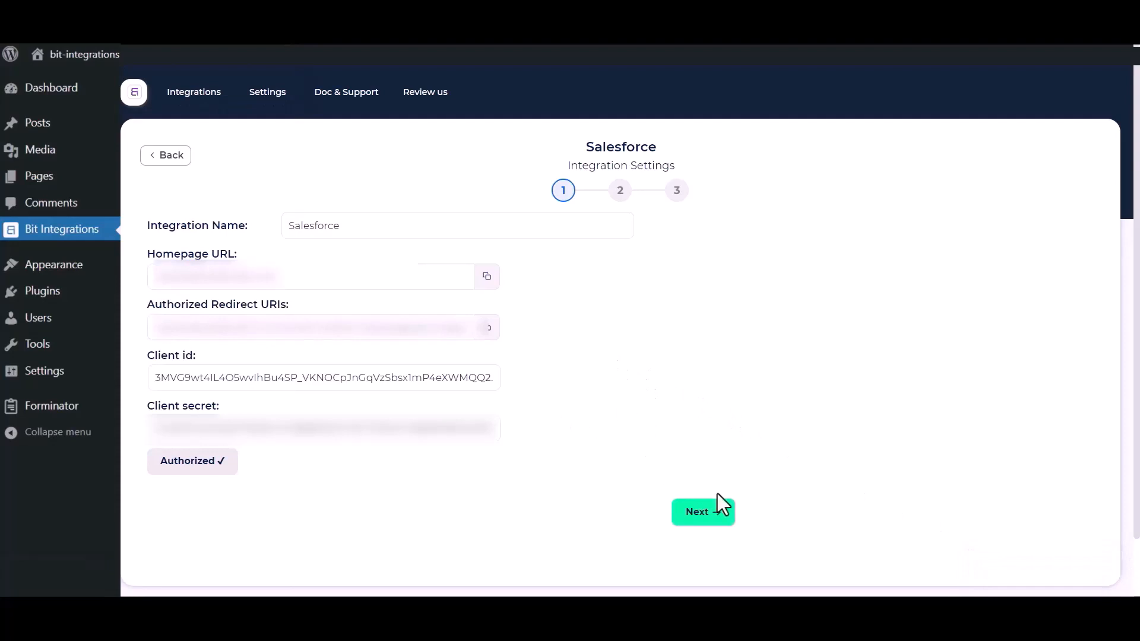
Proceed to the second integration stage and choose Create lead as the Salesforce action
click(707, 515)
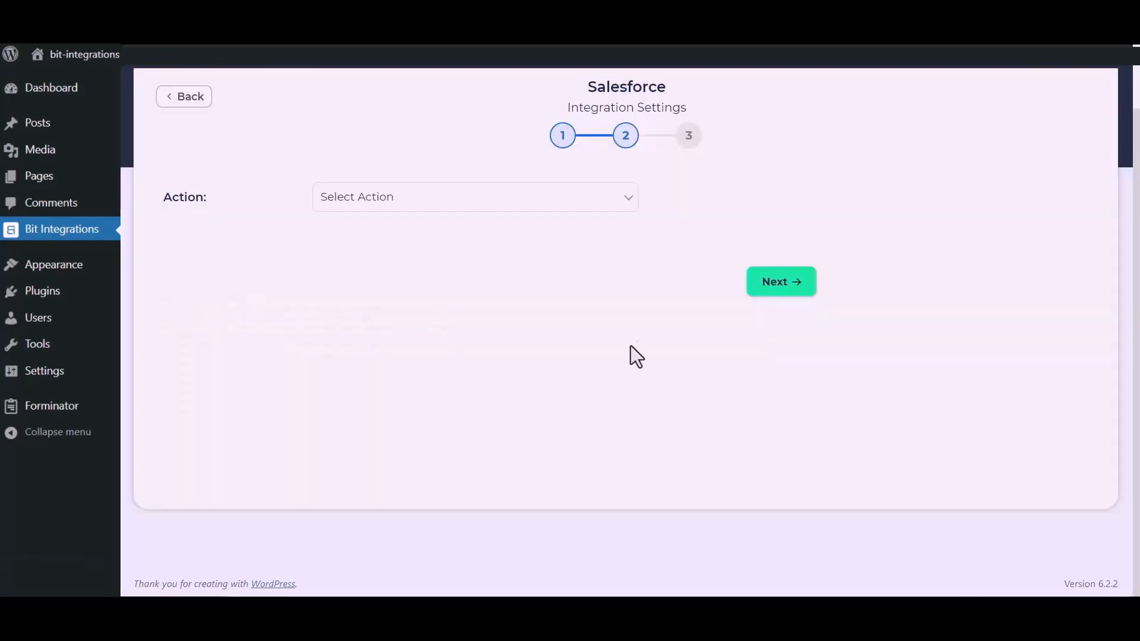
click(569, 207)
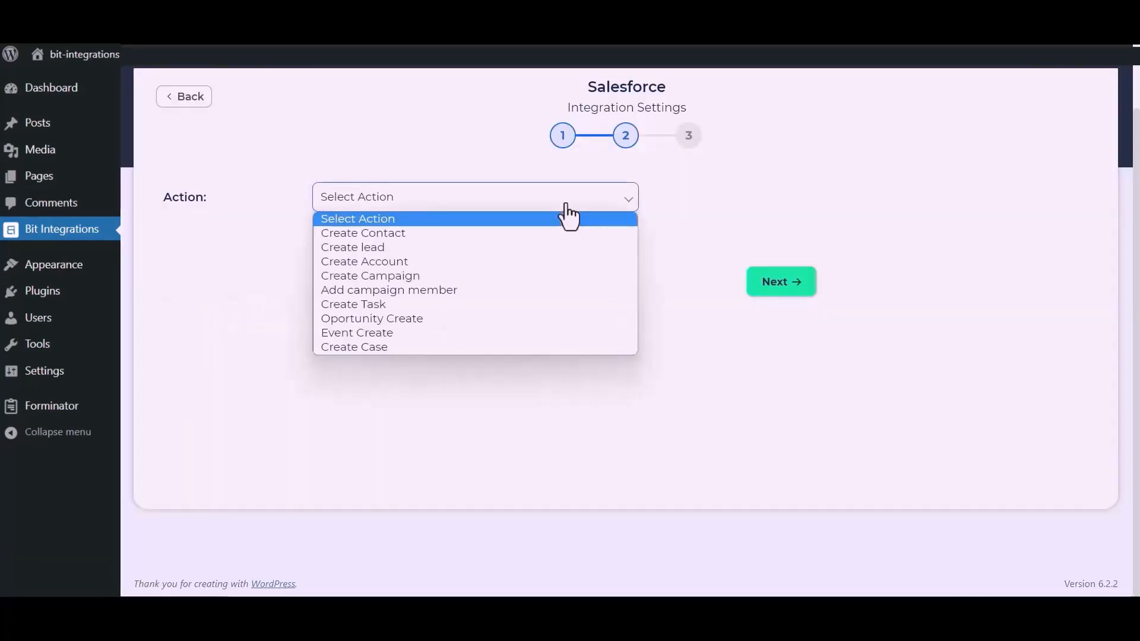
click(398, 248)
Map the Name form field to Salesforce Last Name and the Email form field to Salesforce Email
click(376, 316)
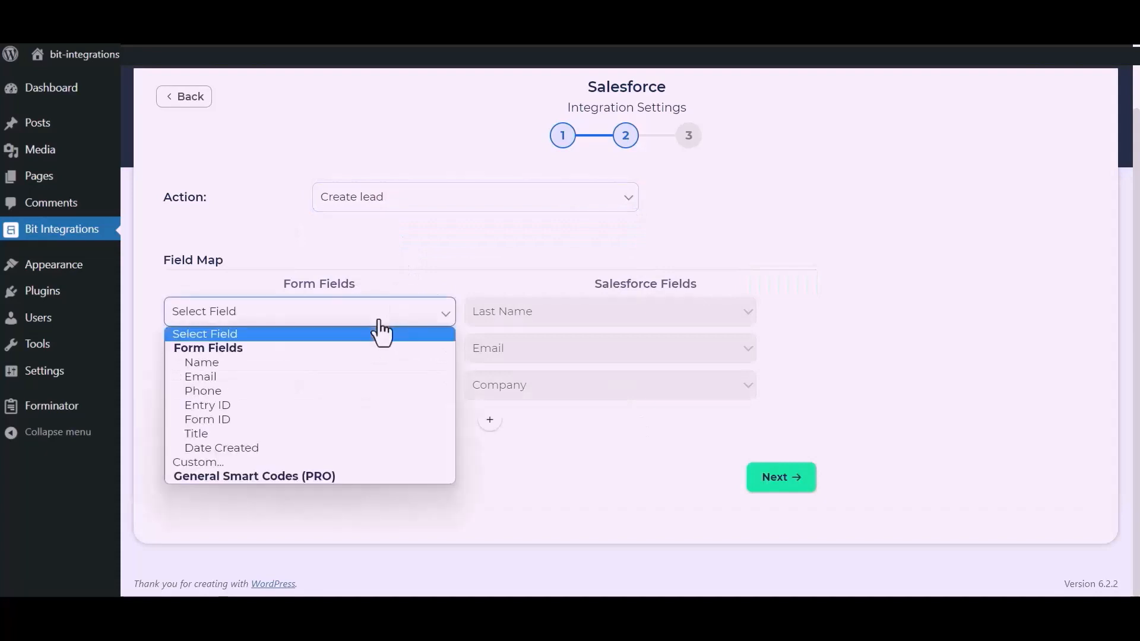
click(269, 364)
click(306, 357)
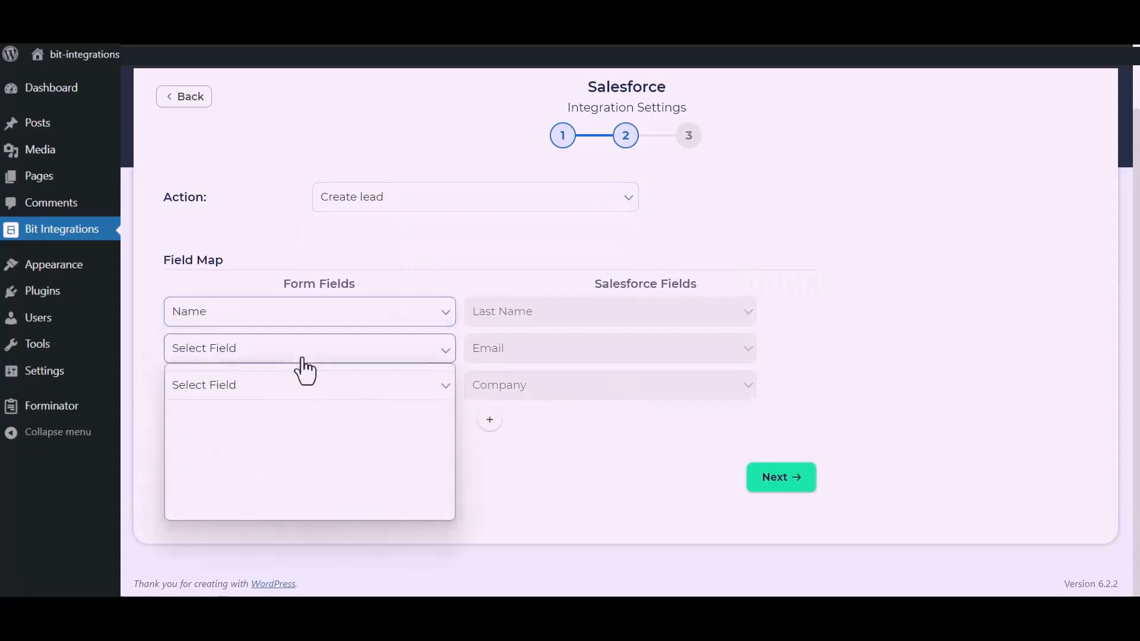
click(241, 414)
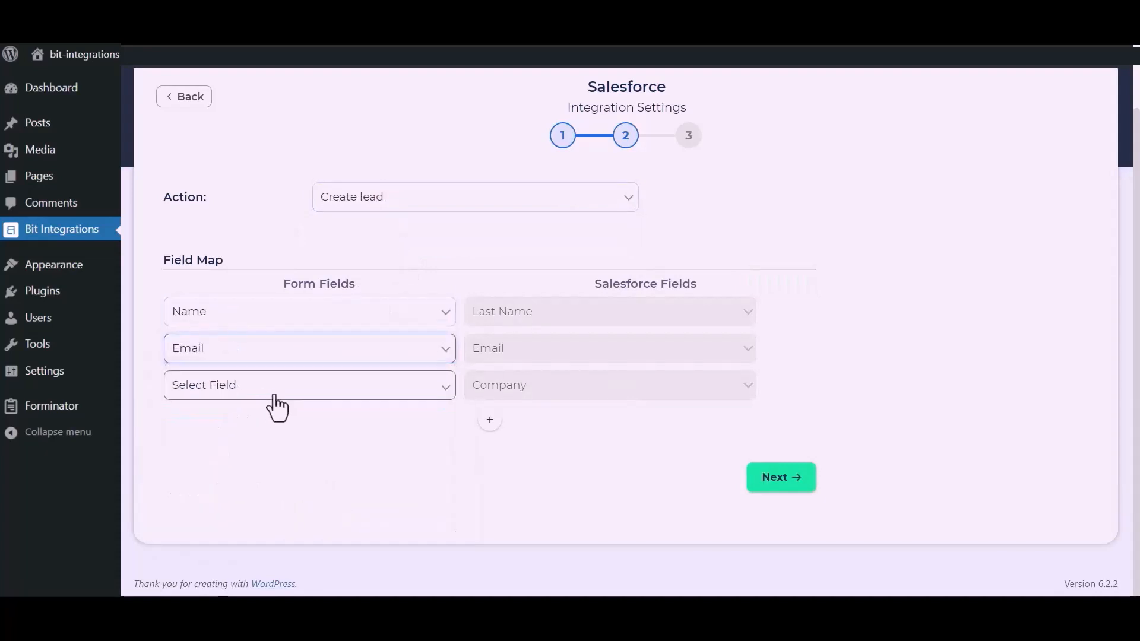
Map the Salesforce Company field to the custom value "Bit Apps"
click(275, 394)
click(205, 535)
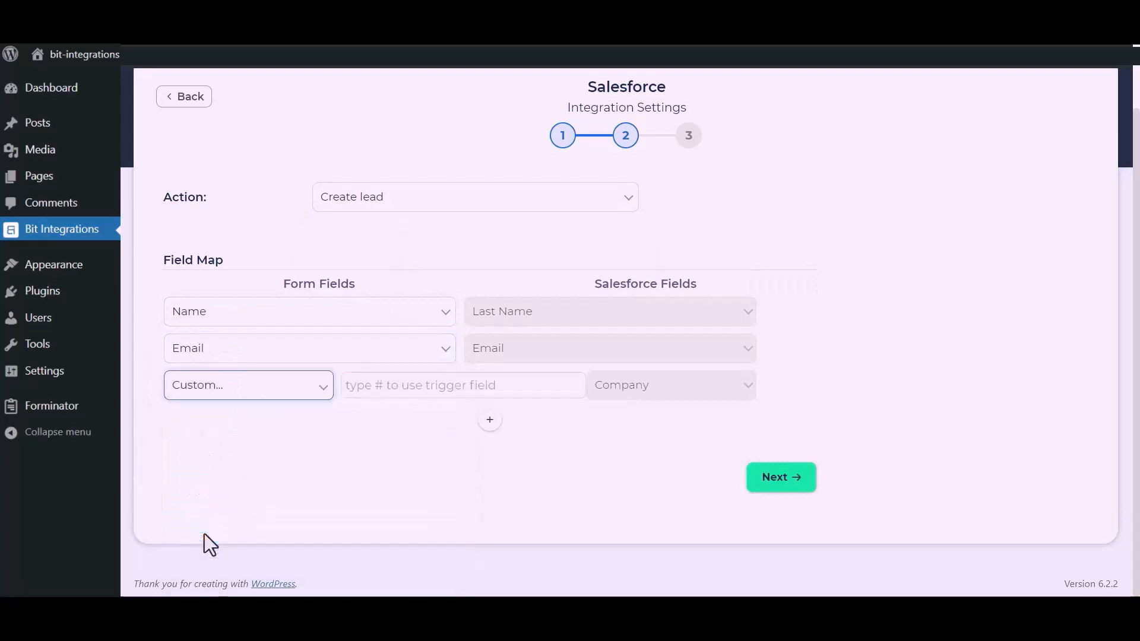
click(400, 395)
text(B)
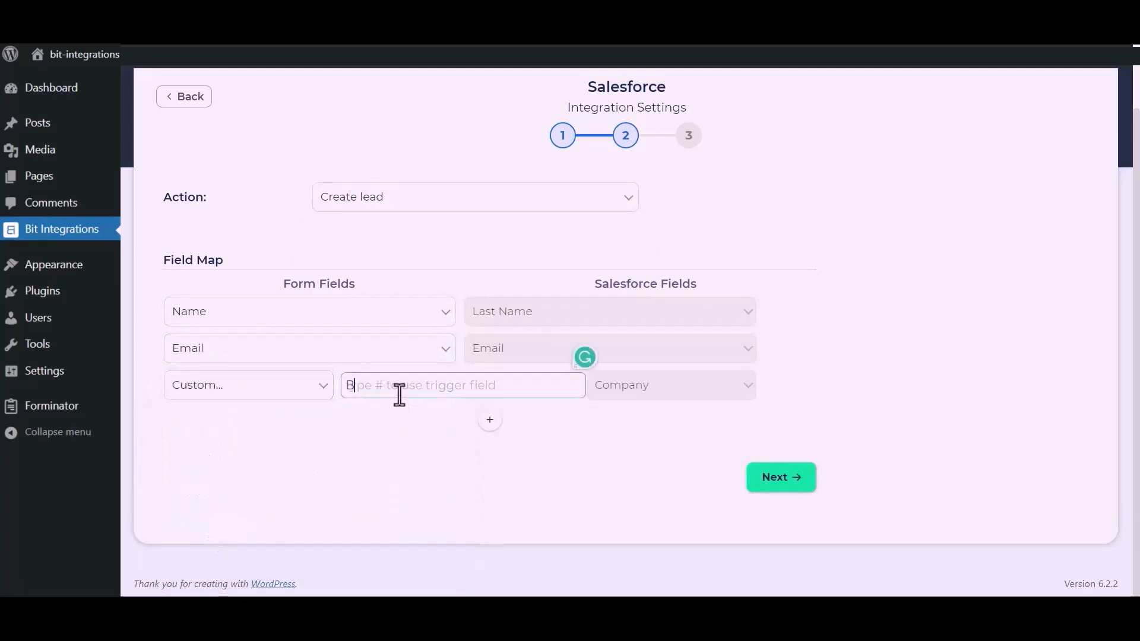
text(it Apps)
click(436, 458)
Add a field map row pairing the Phone form field with Salesforce Phone, and save the finished integration
drag(504, 409, 496, 420)
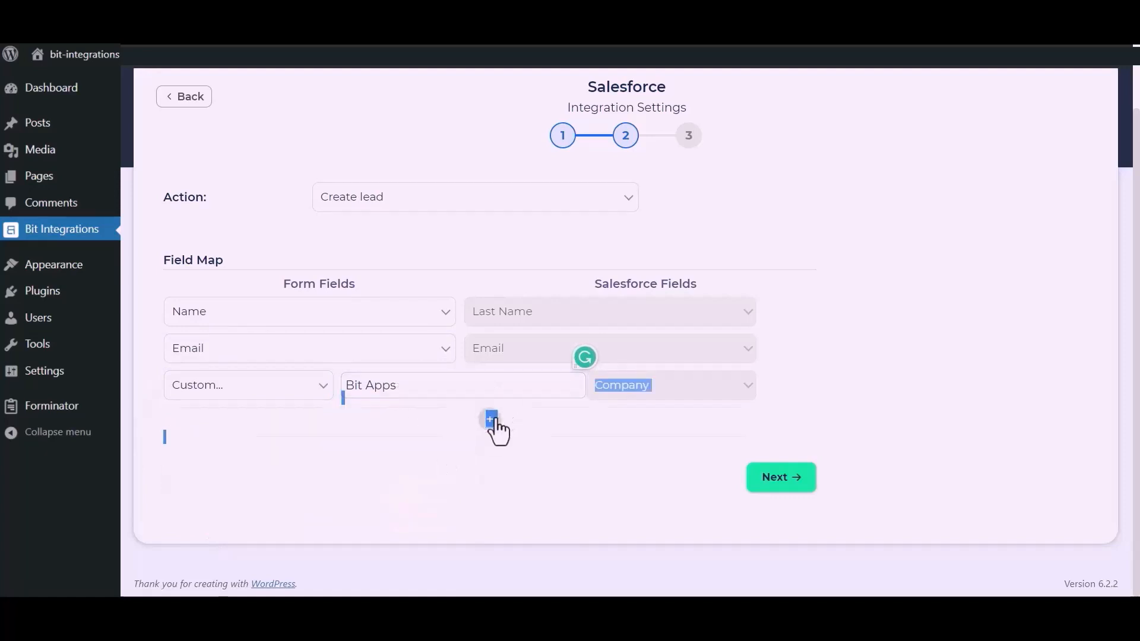
click(497, 422)
click(371, 427)
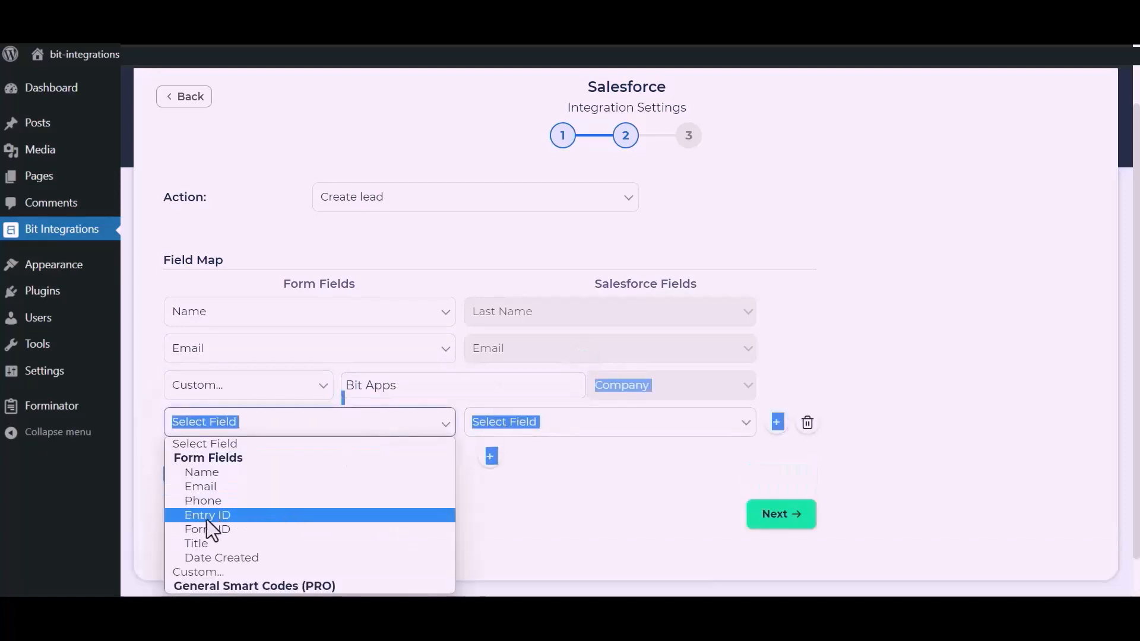
click(205, 501)
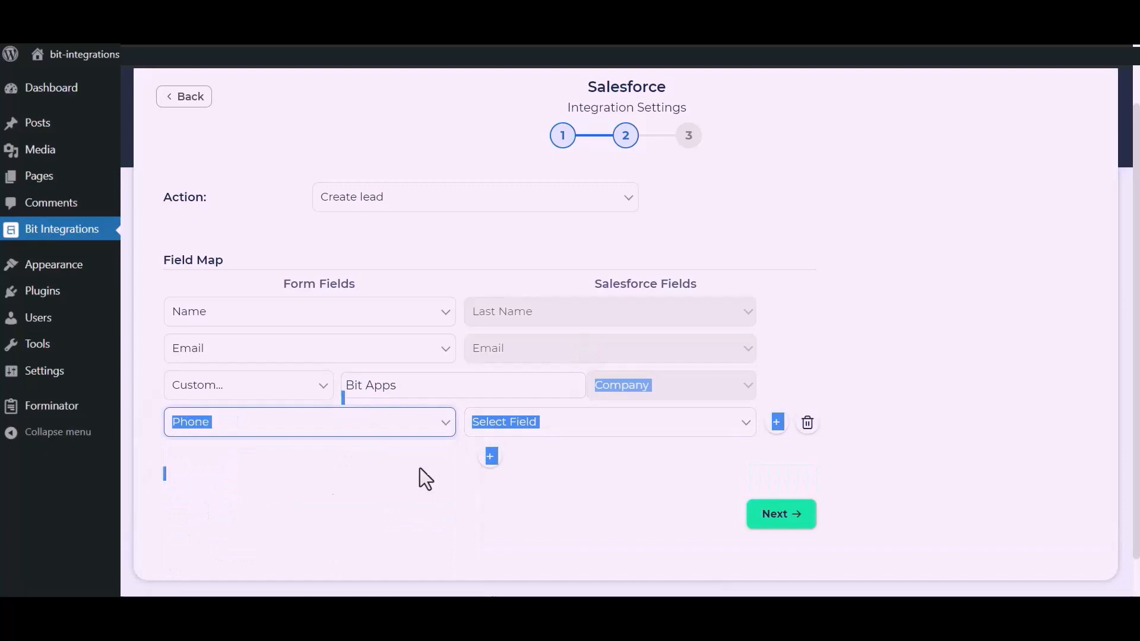
click(616, 425)
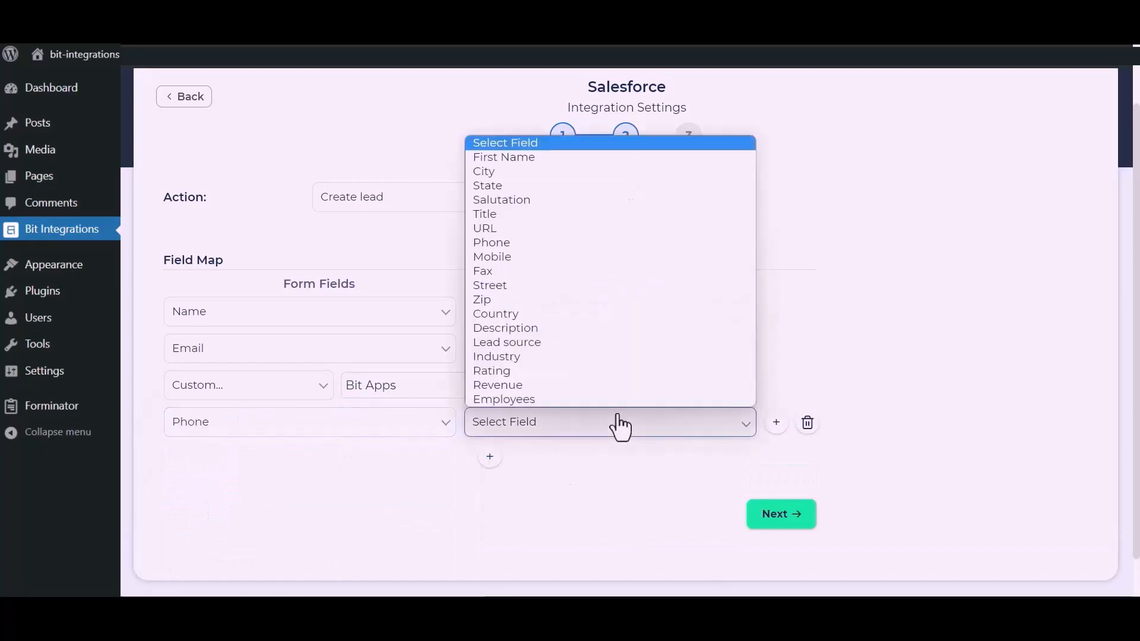
click(508, 247)
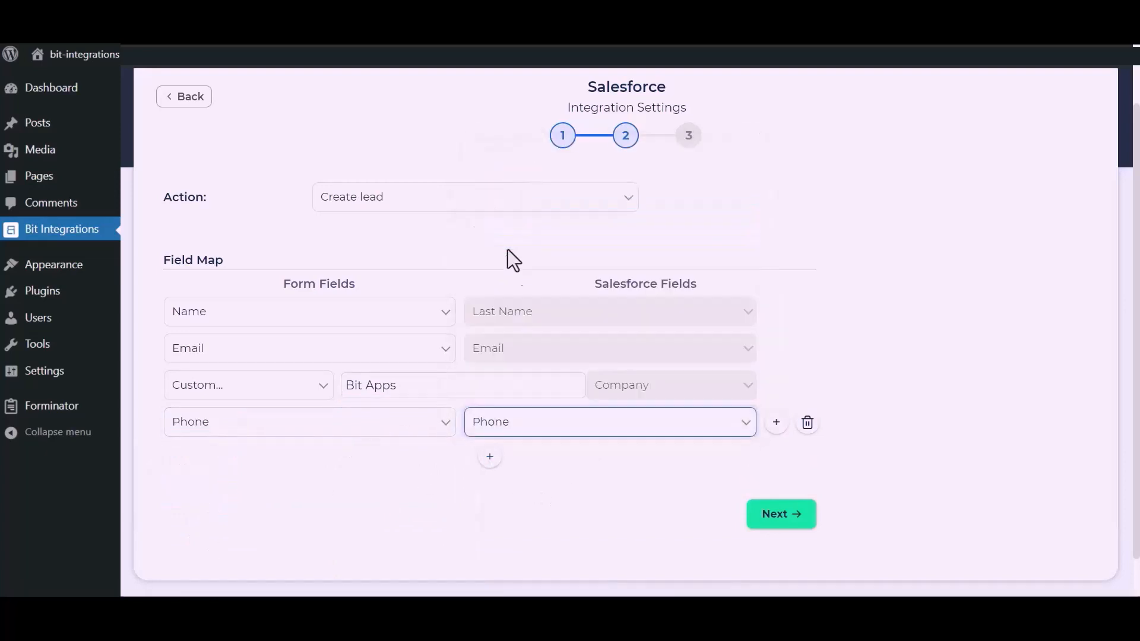
click(784, 516)
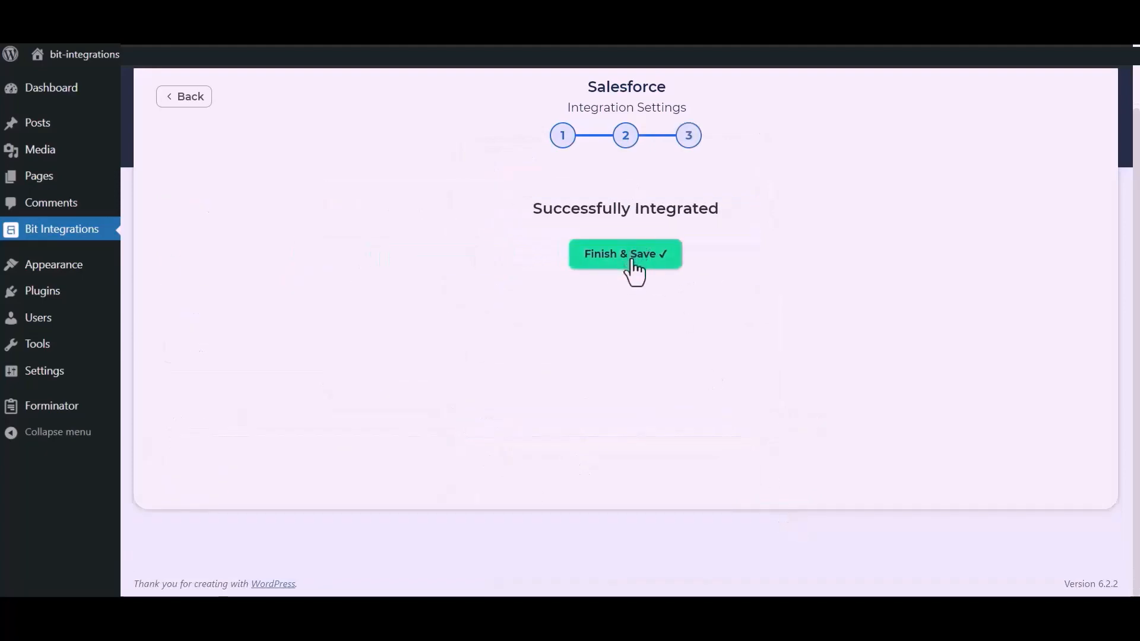
click(634, 266)
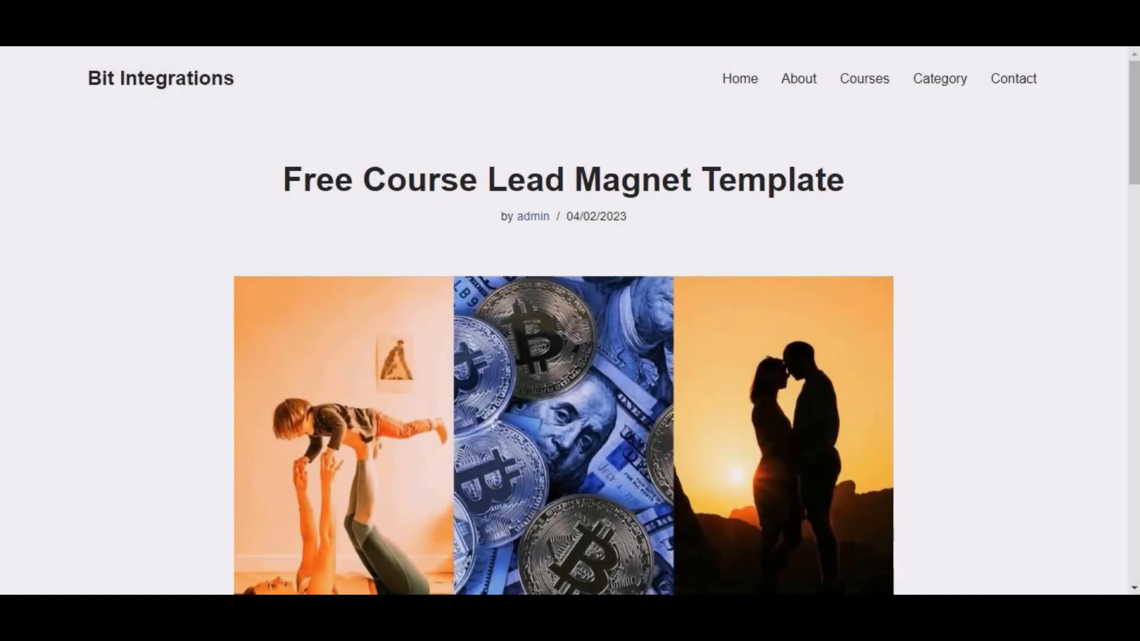
Start the free sign-up for the Free Course Lead Magnet Template course on the Bit Integrations site
scroll(429, 267, down, 4)
scroll(432, 273, down, 7)
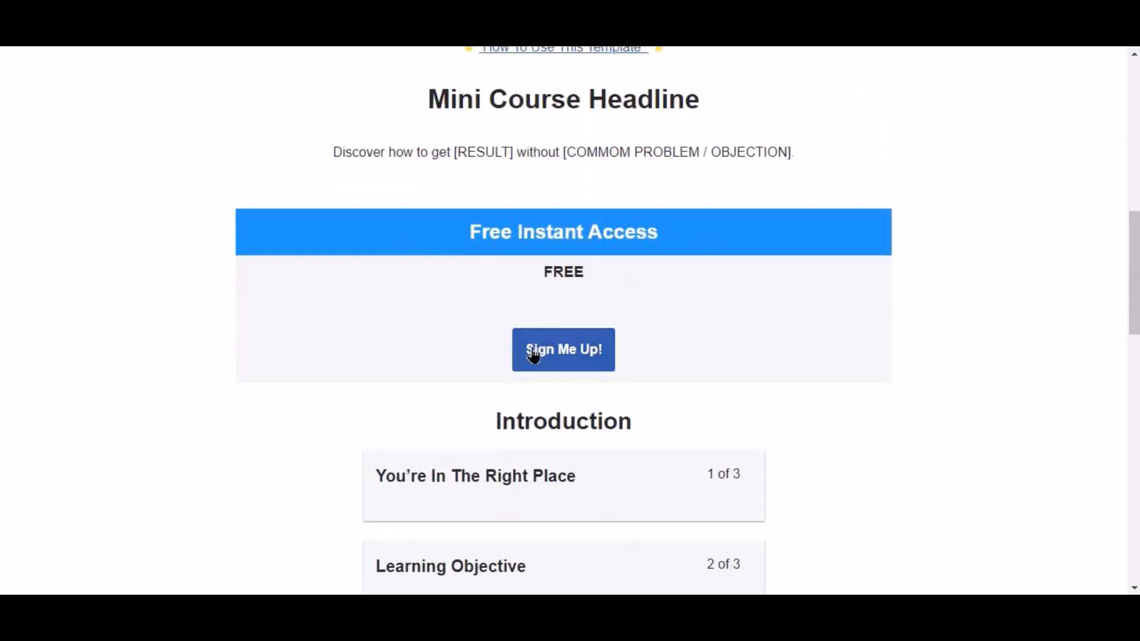
click(586, 355)
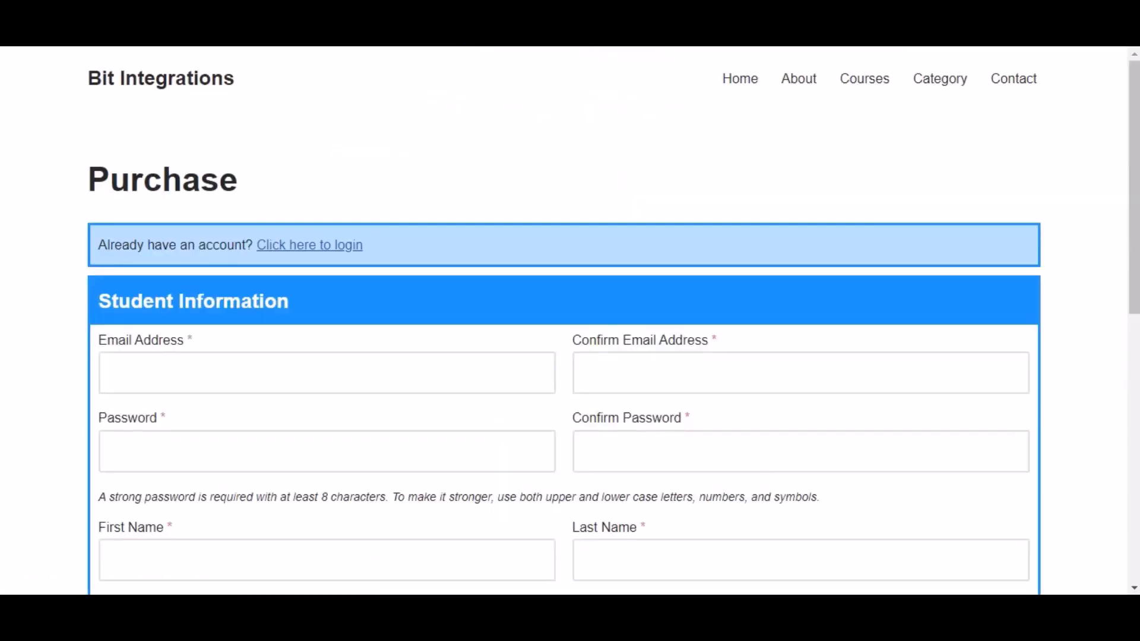
Log in on the Purchase page with the existing student account's email address and password
click(302, 246)
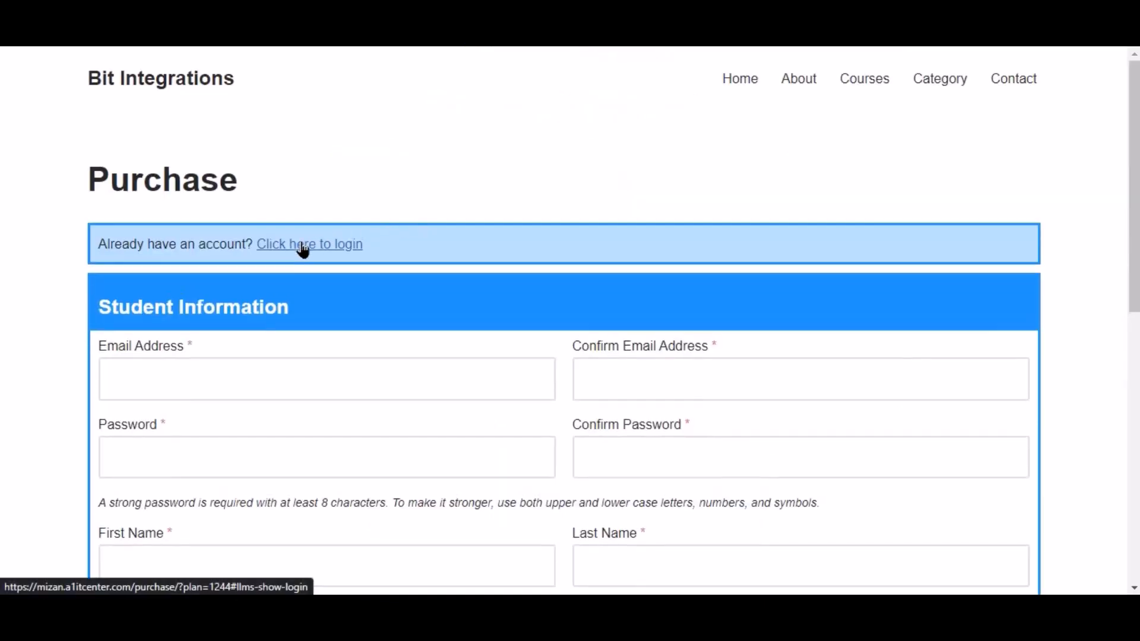
click(353, 310)
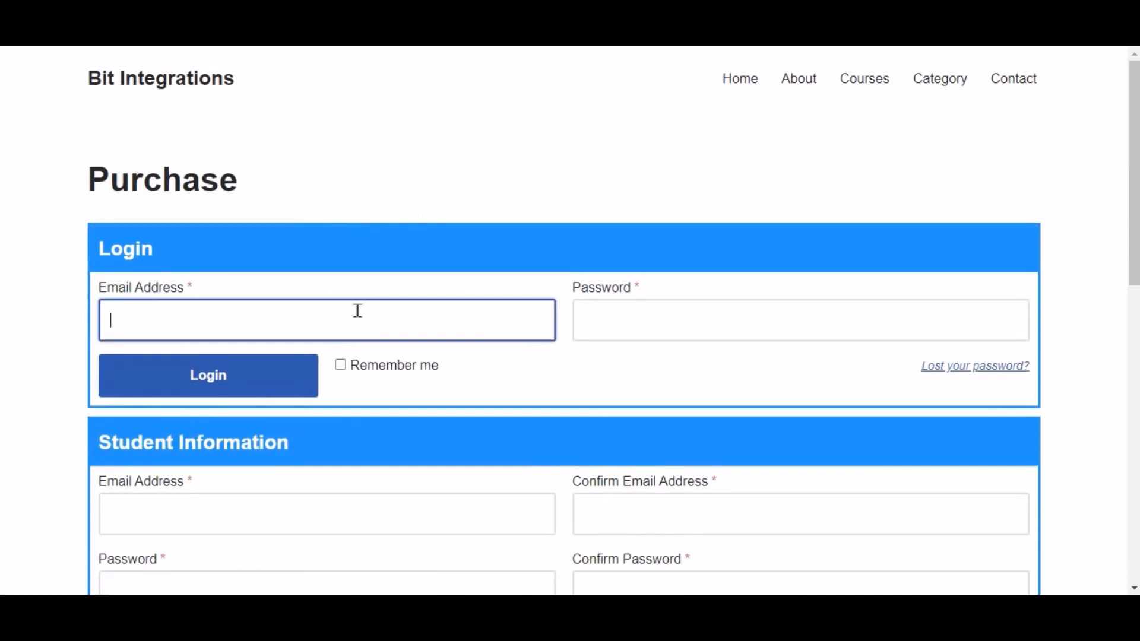
key(ctrl+v)
click(634, 330)
key(ctrl+v)
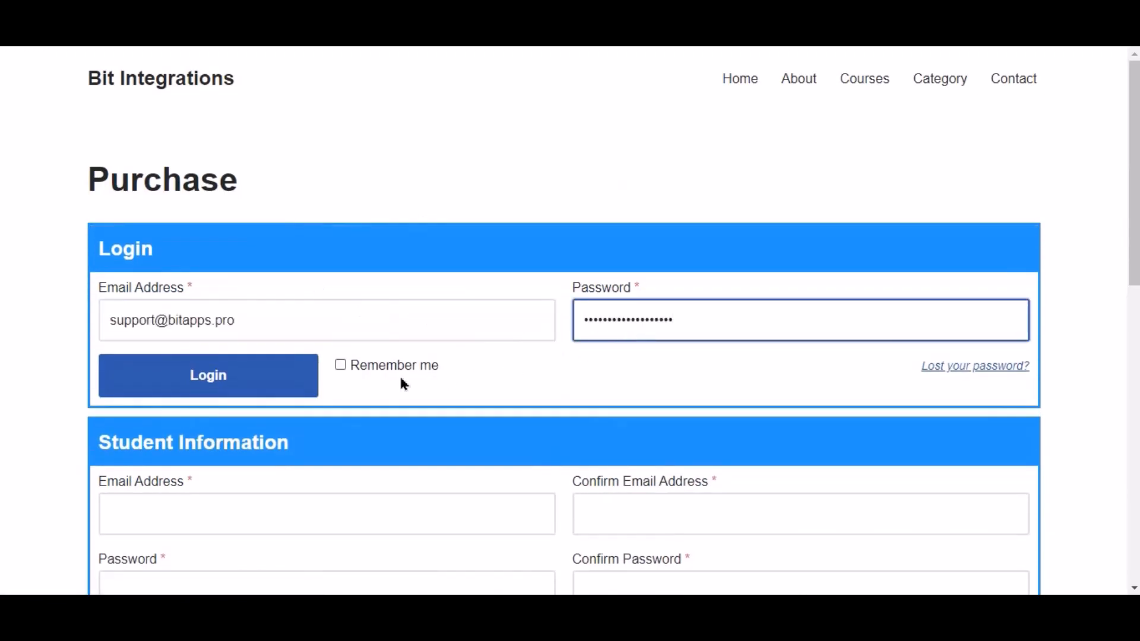
click(257, 380)
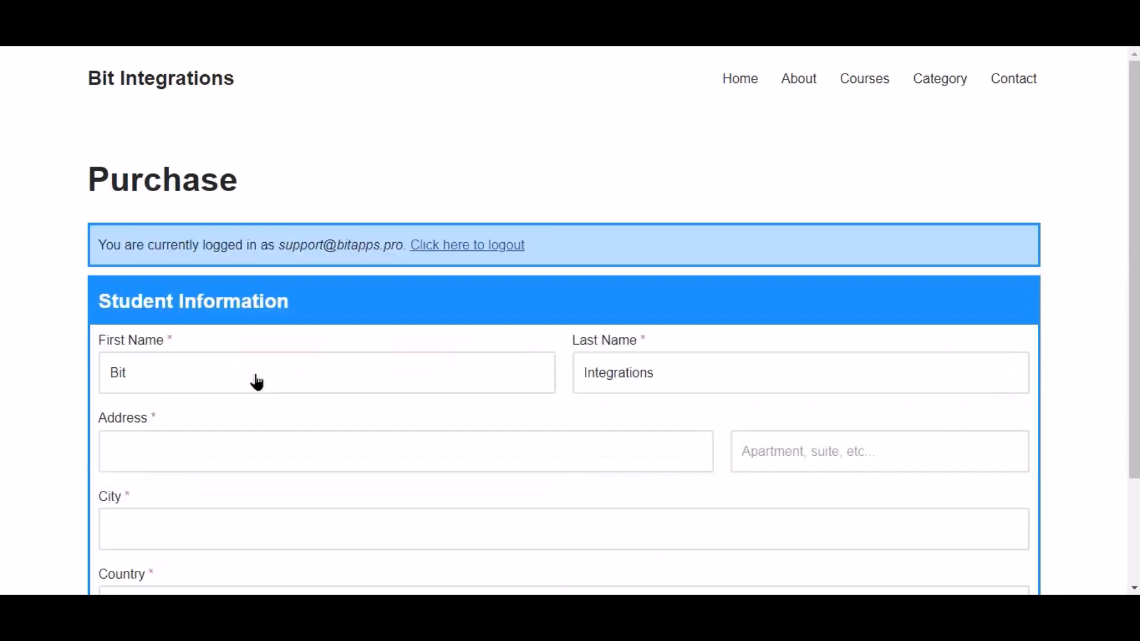
Fill in the student's street address and city in the Student Information form
click(365, 443)
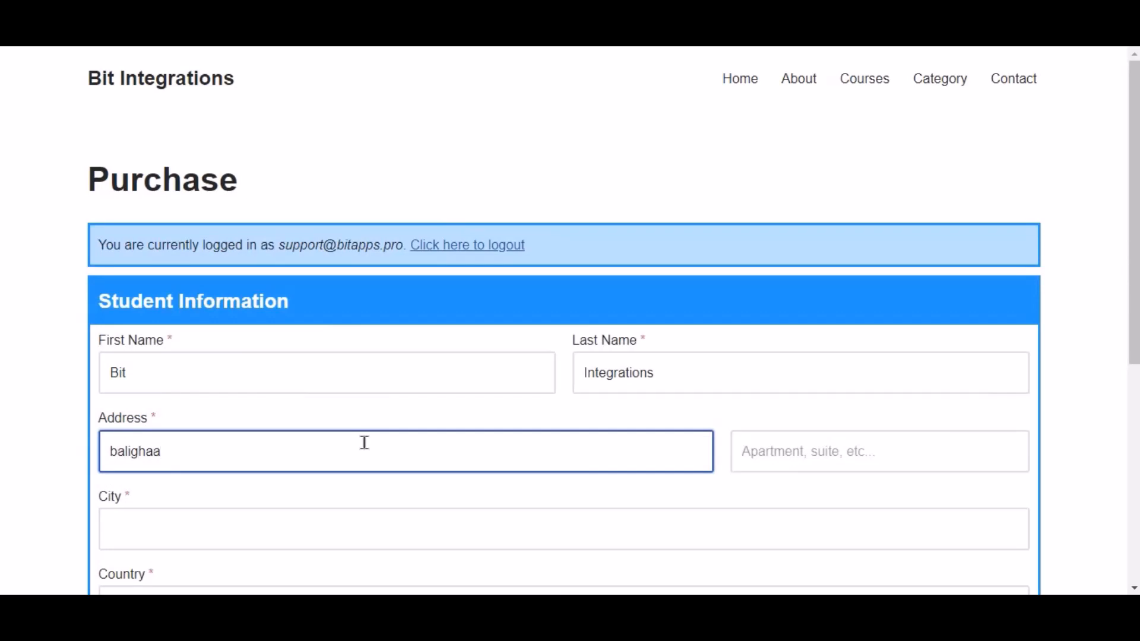
text(balighata)
scroll(364, 442, down, 4)
click(270, 318)
text(rajshahi)
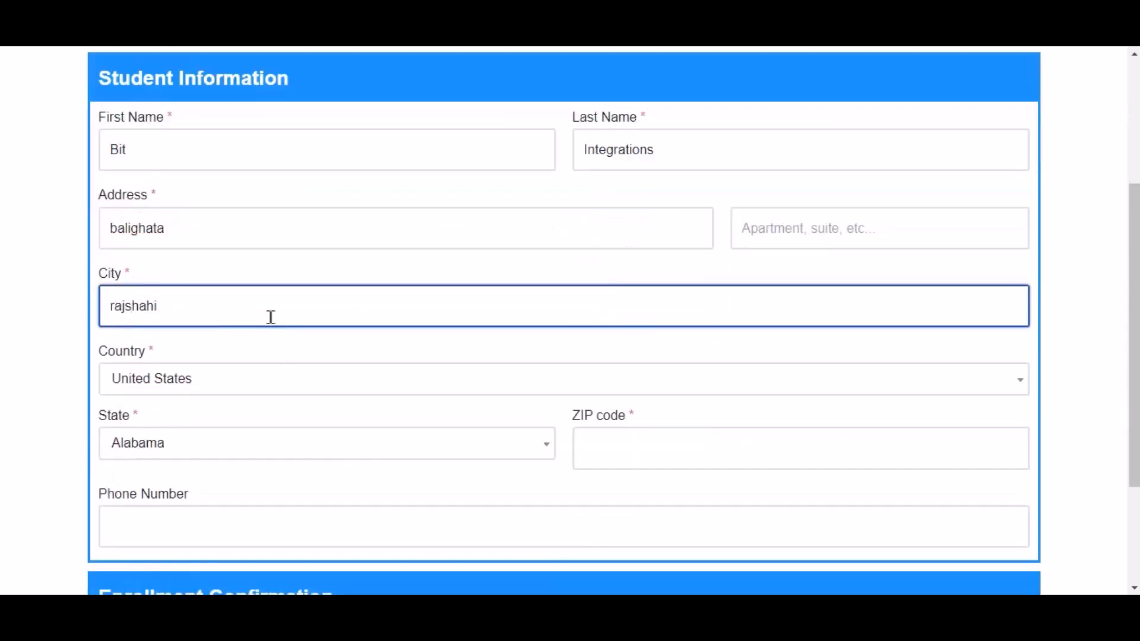
Set the student's country to Bangladesh and choose the matching district as the state or region
click(211, 379)
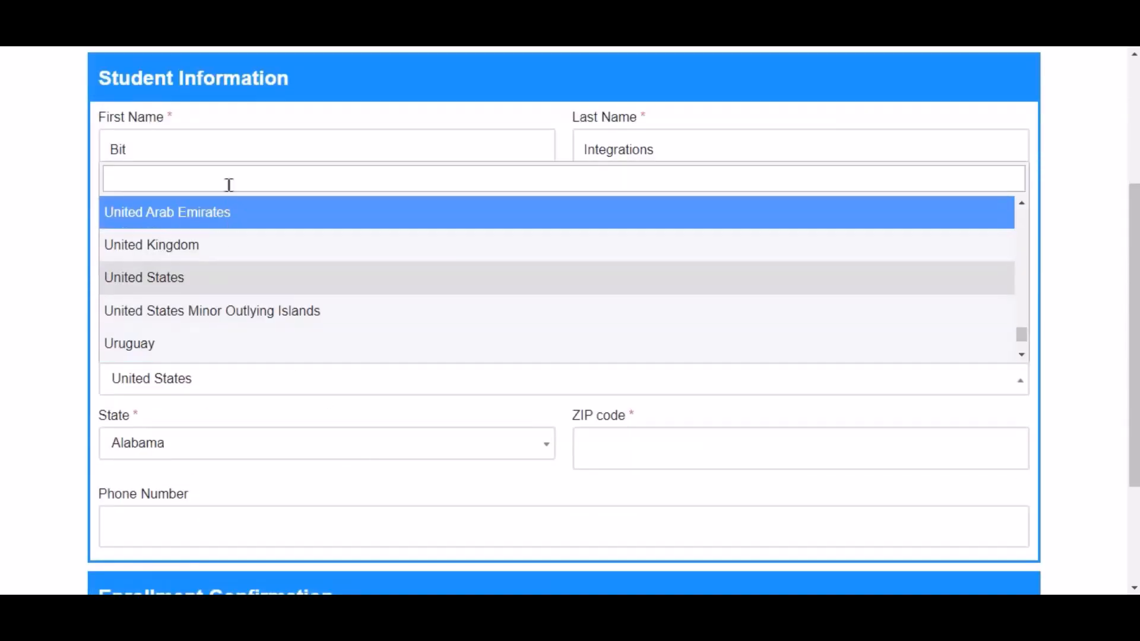
text(ban)
click(185, 307)
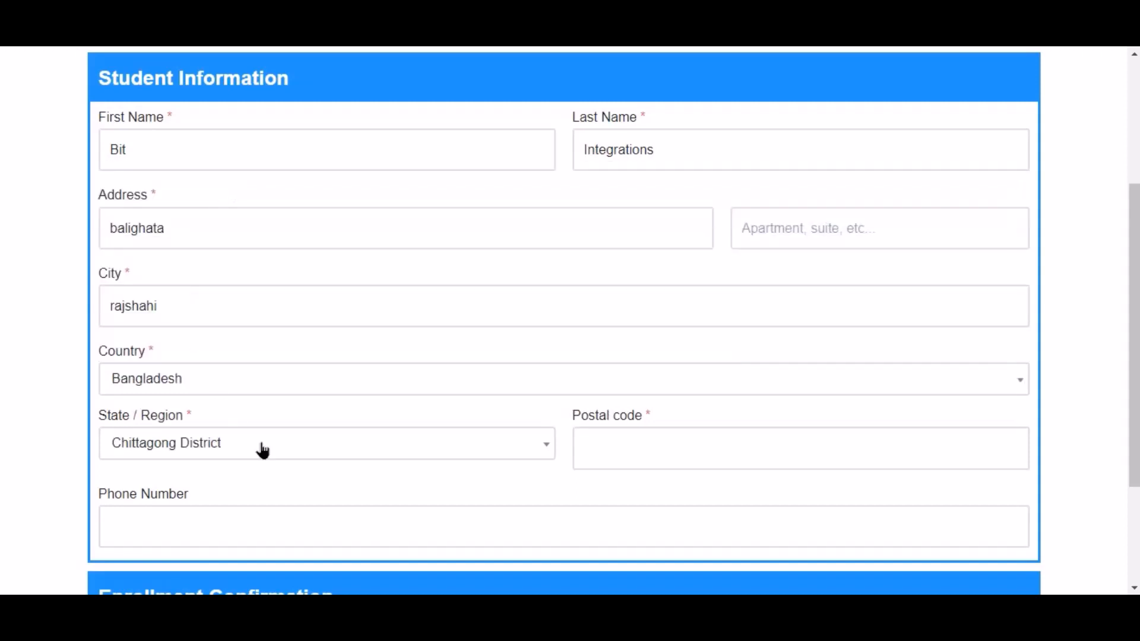
click(349, 456)
text(raj)
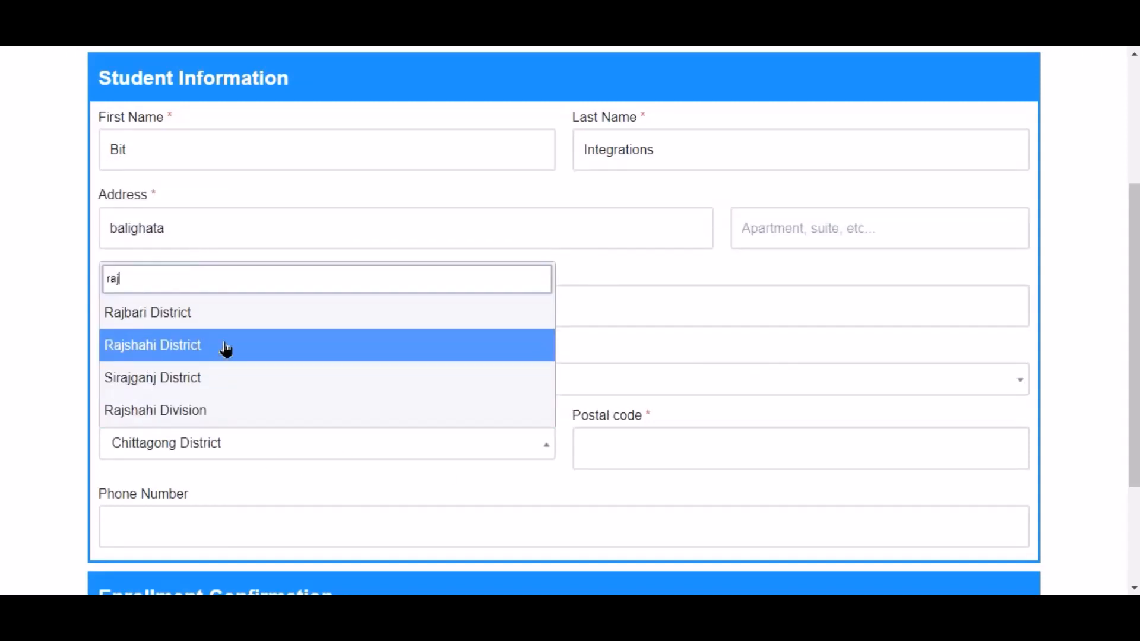
click(225, 349)
Enter the student's postal code and phone number, and submit the enrollment in the free course
click(673, 462)
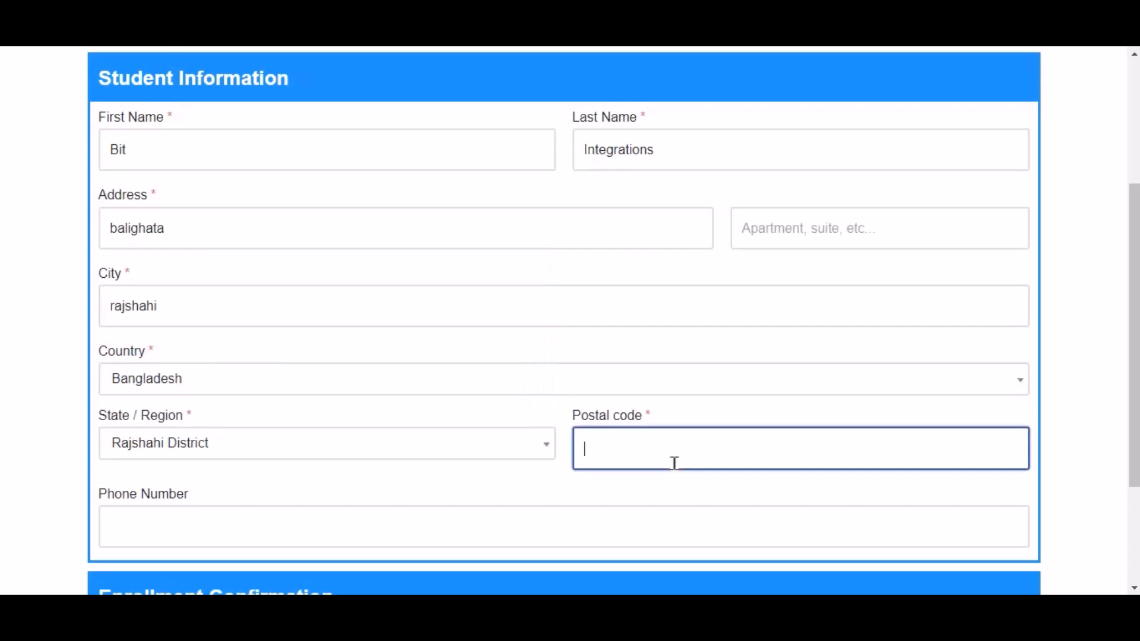
text(6355)
scroll(532, 333, down, 3)
click(530, 355)
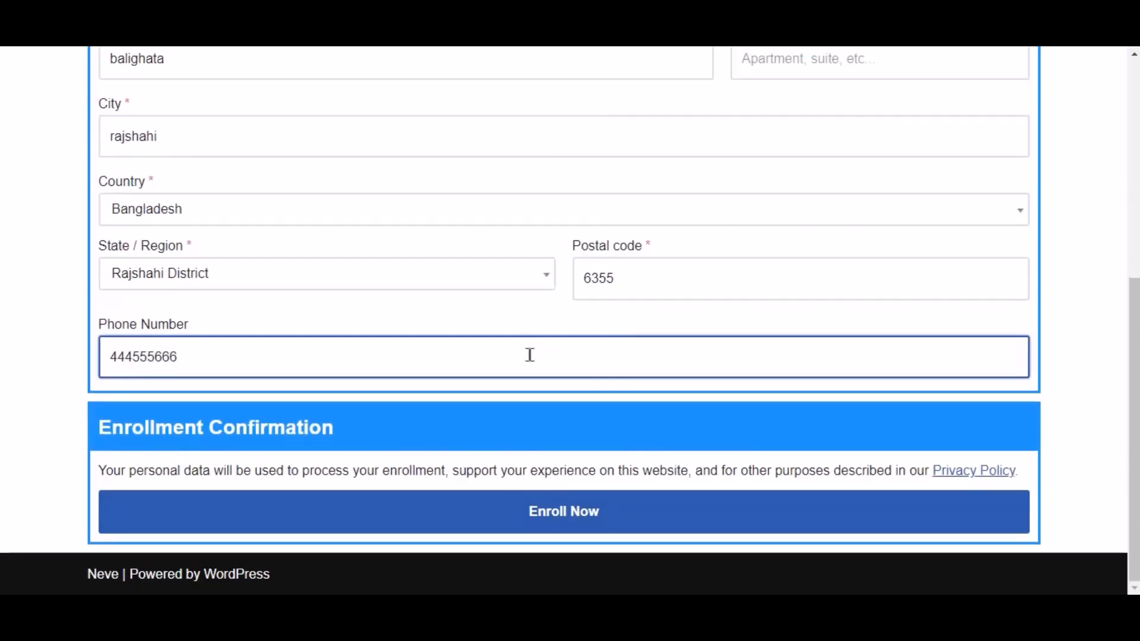
click(606, 514)
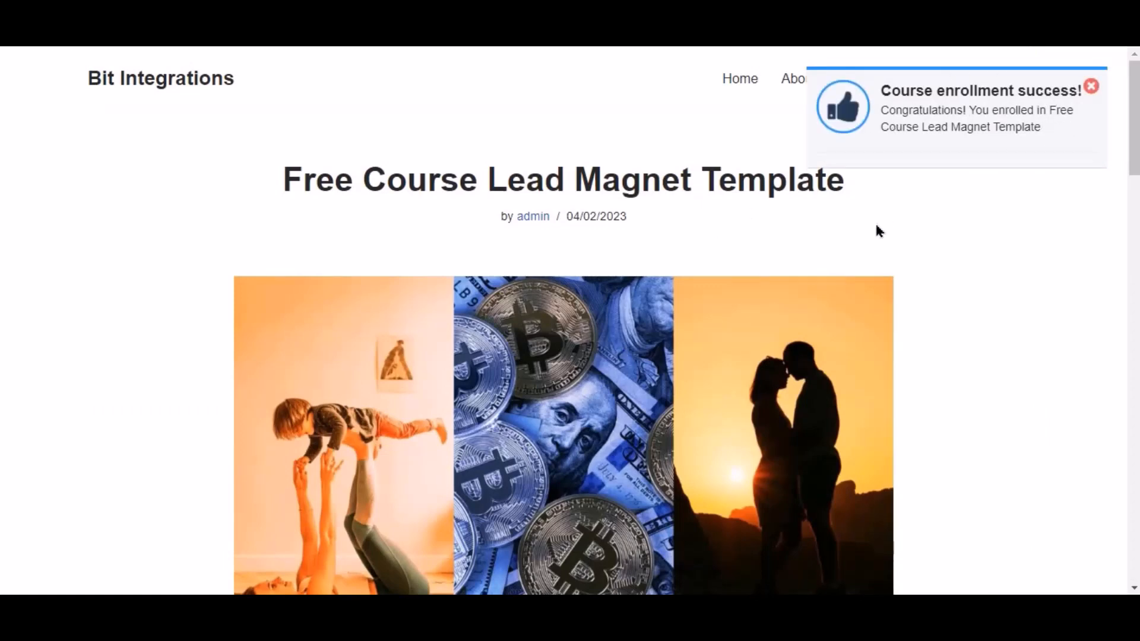
Switch to Salesforce and reload the Leads list to check for the lead from the course enrollment
scroll(880, 231, down, 10)
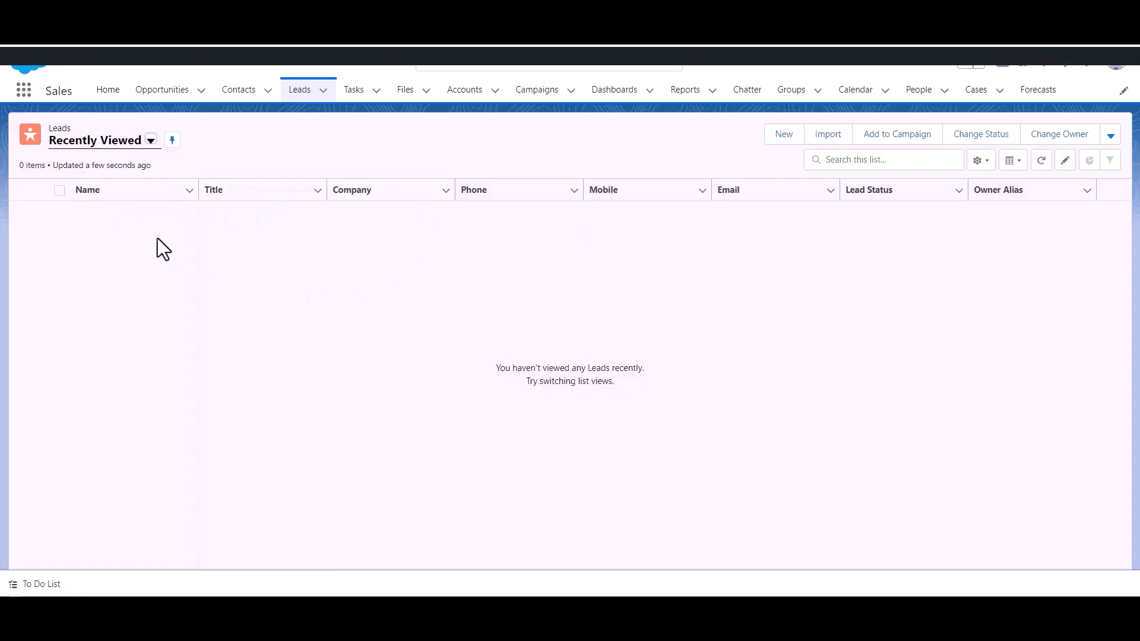
click(307, 102)
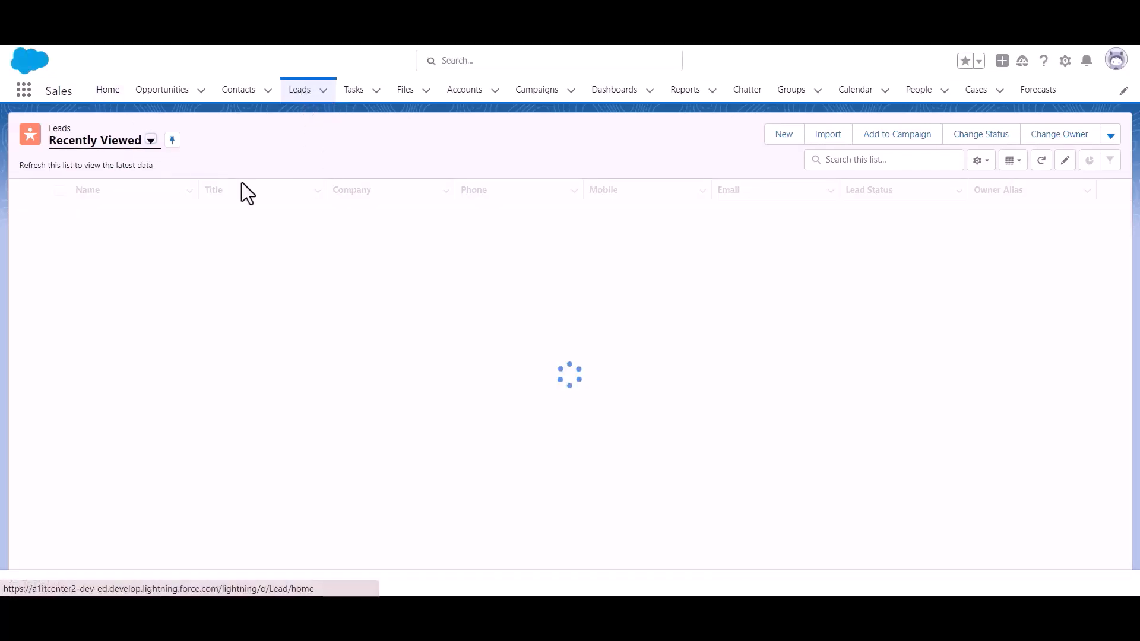